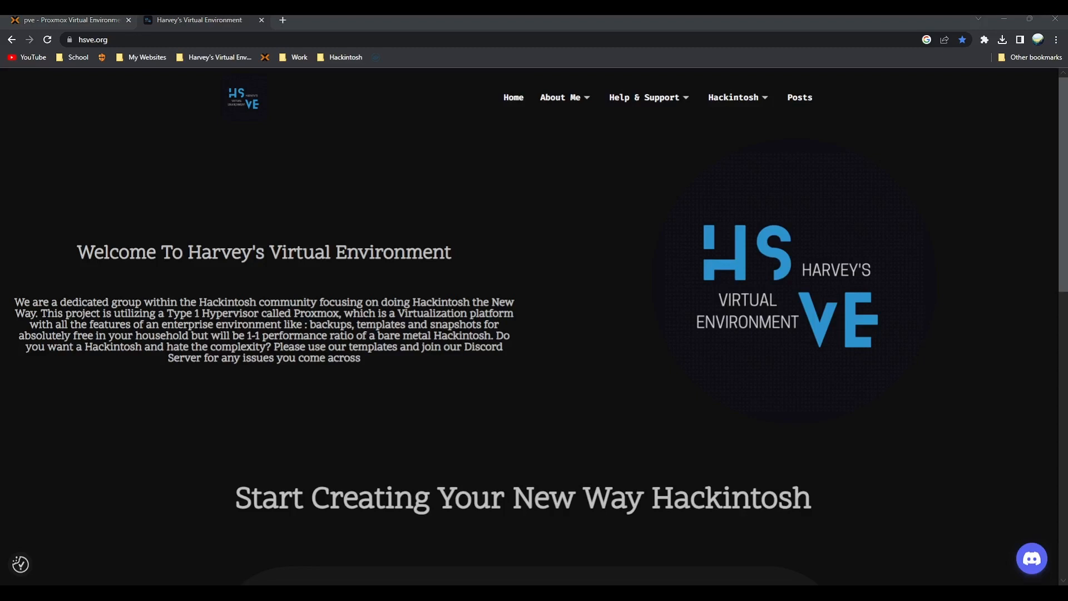
Step: Go to Hackintosh > Download Links and open the HSVE Hackintosh Big Sur Download Station page
{"action": "mouse_move", "coordinate": [728, 98]}
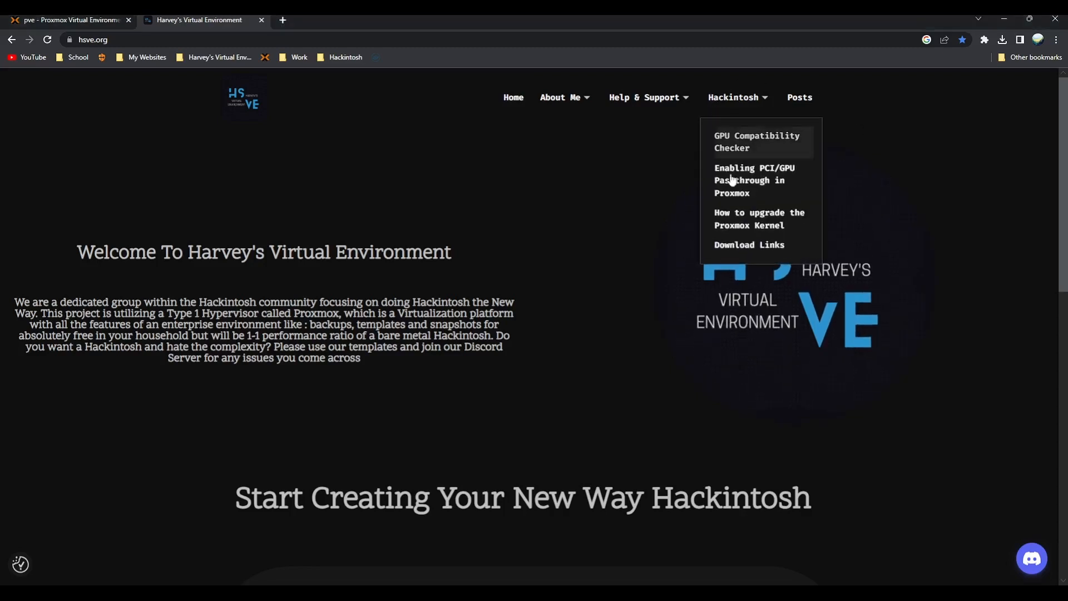
{"action": "left_click", "coordinate": [755, 246]}
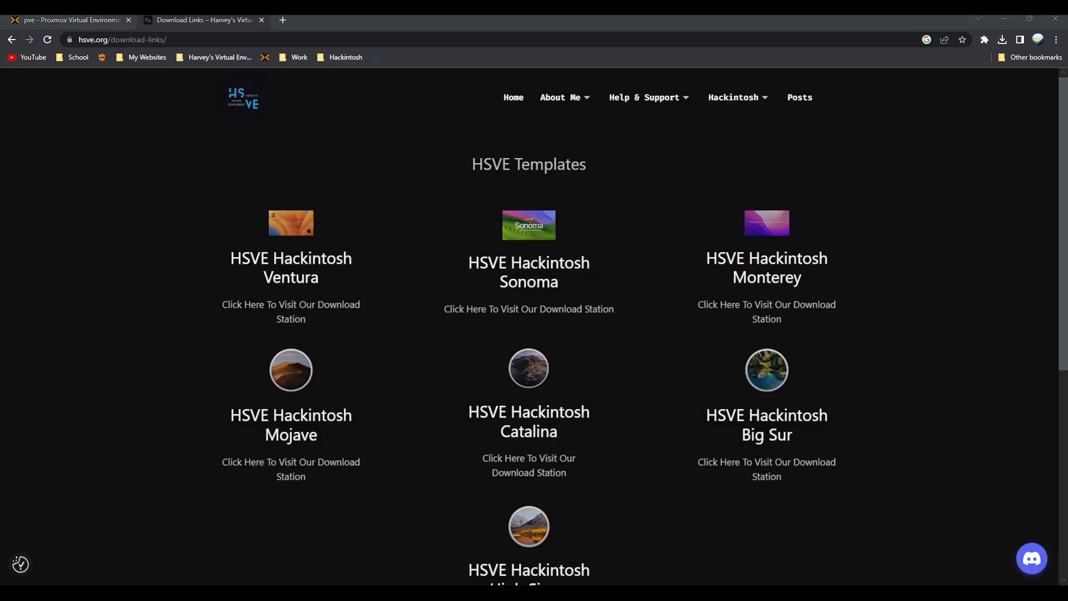
{"action": "left_click", "coordinate": [789, 423]}
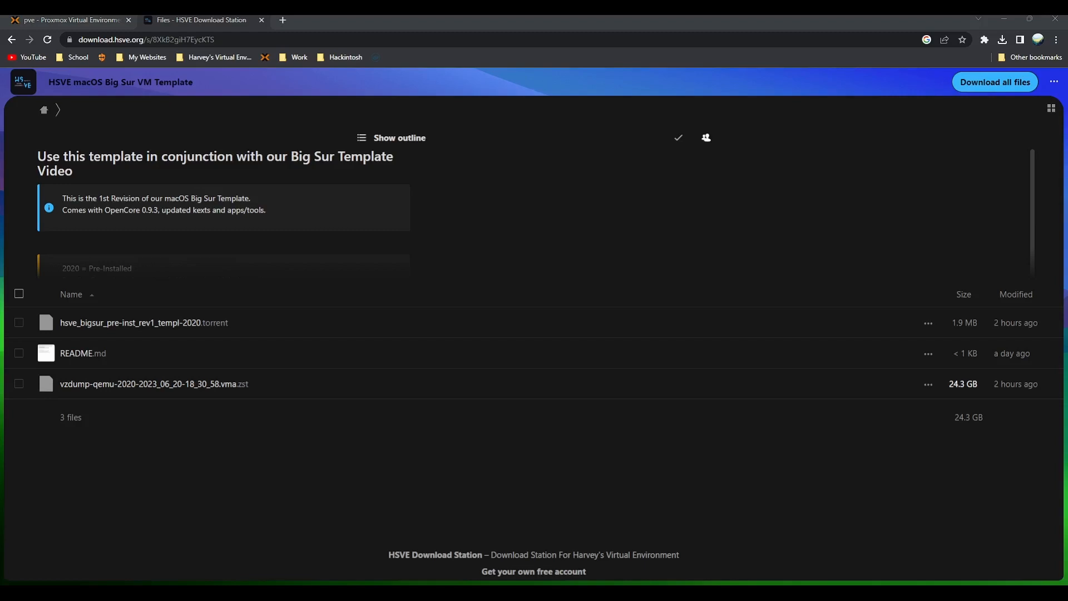
Step: Start downloading the 24.3 GB vzdump .vma.zst backup and show the browser's downloads list
{"action": "left_click", "coordinate": [929, 383]}
{"action": "left_click", "coordinate": [903, 410]}
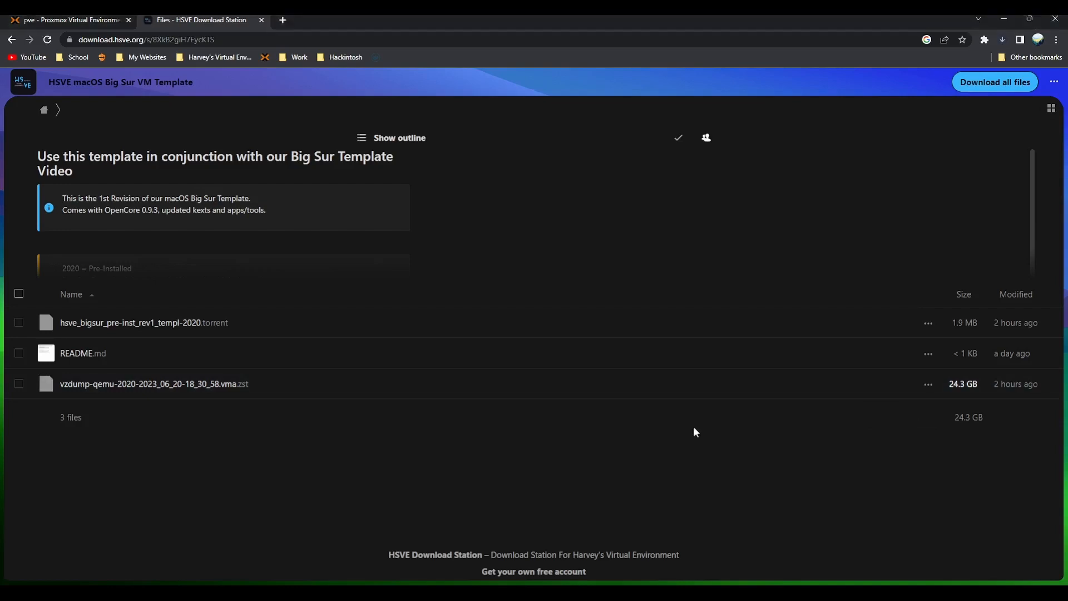
{"action": "key", "text": "ctrl+j"}
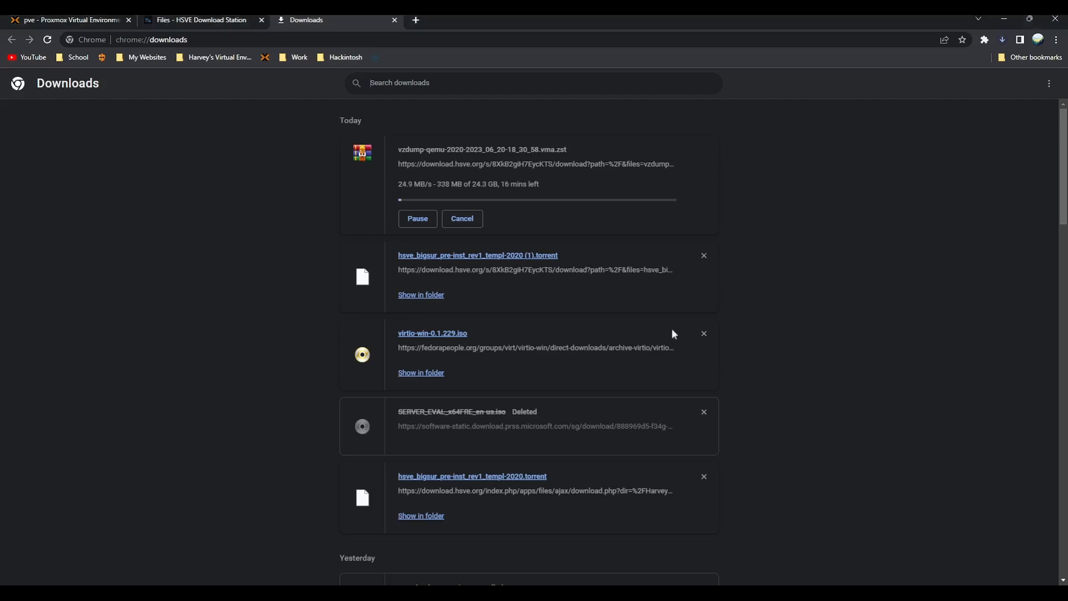
Step: Cancel the vzdump download and switch back to the Proxmox web interface
{"action": "left_click", "coordinate": [462, 219]}
{"action": "left_click", "coordinate": [238, 21]}
{"action": "left_click", "coordinate": [94, 21]}
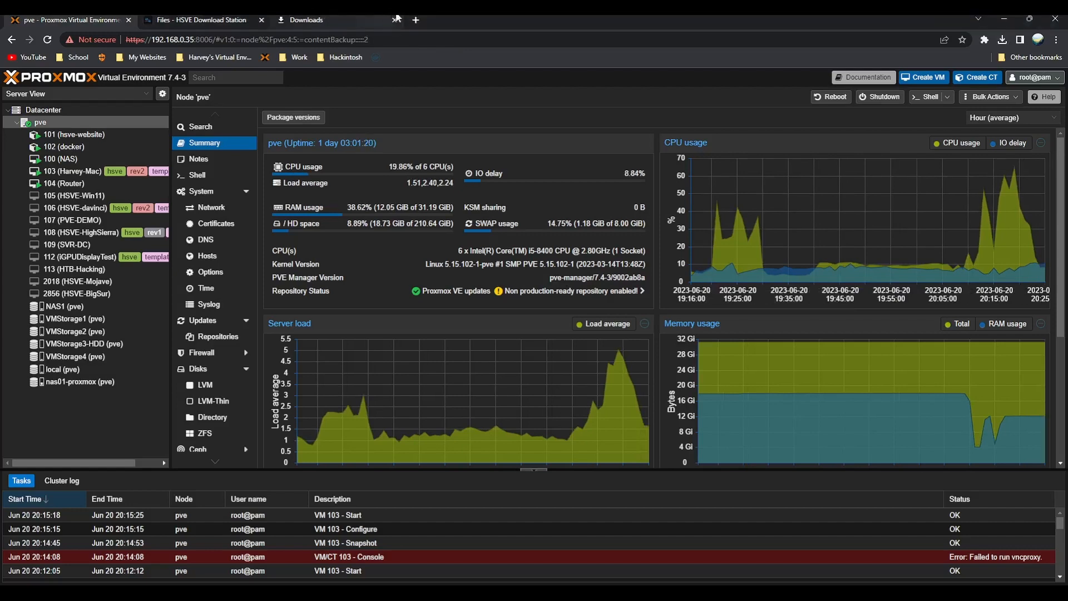
Step: Search 'winscp' in a new tab, then download WinSCP 6.1 from winscp.net's download page
{"action": "left_click", "coordinate": [415, 19]}
{"action": "type", "text": "winscp"}
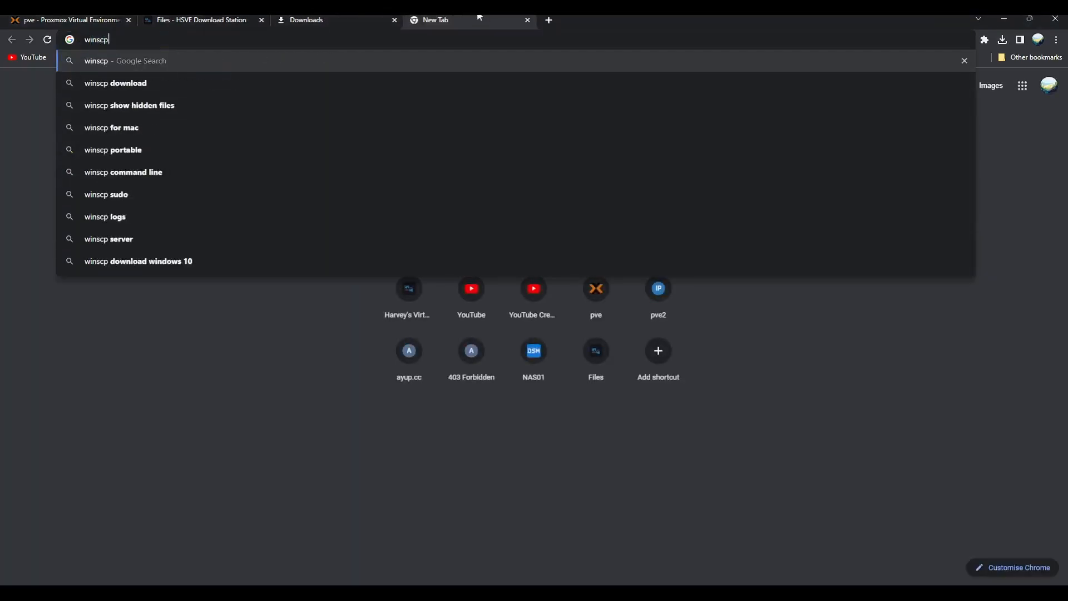
{"action": "key", "text": "Return"}
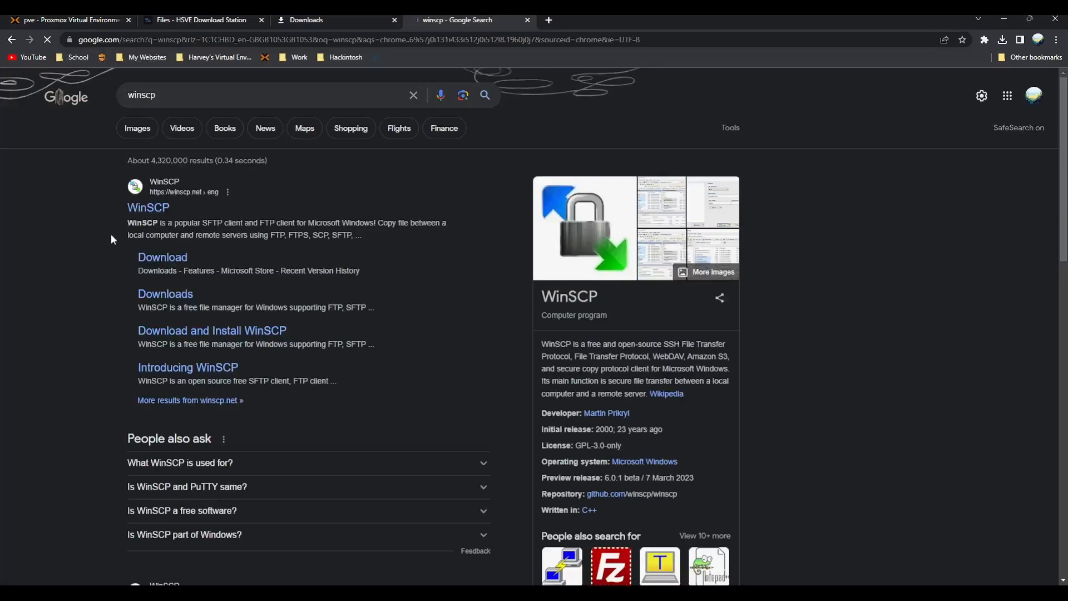
{"action": "left_click", "coordinate": [142, 208]}
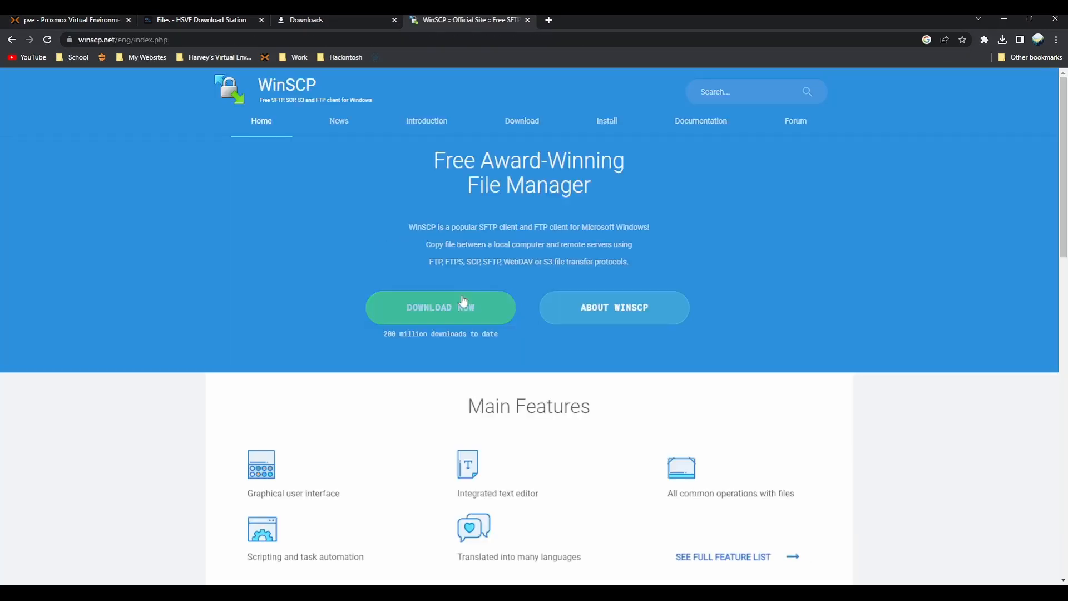
{"action": "left_click", "coordinate": [446, 320]}
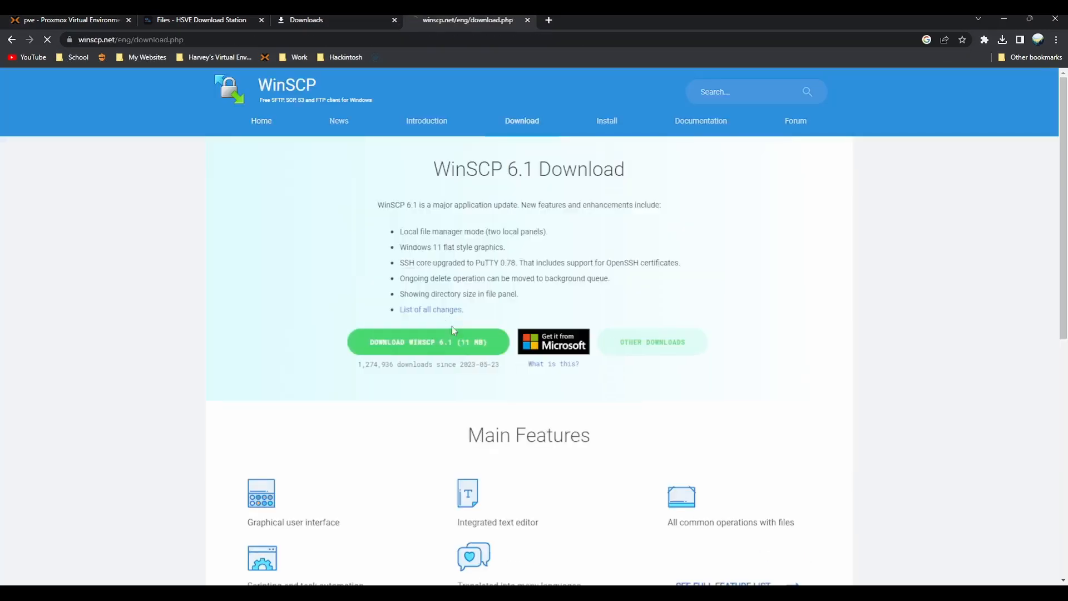
{"action": "left_click", "coordinate": [437, 357]}
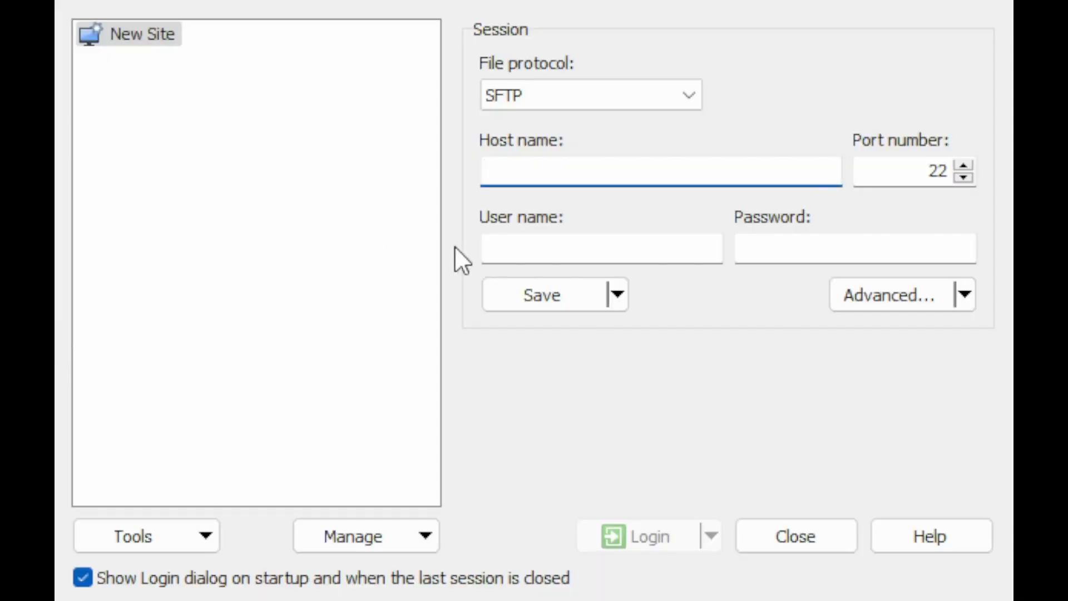
Step: Enter host 192.168.0.35, user name root and the root password in WinSCP's login
{"action": "type", "text": "192.168.0.35"}
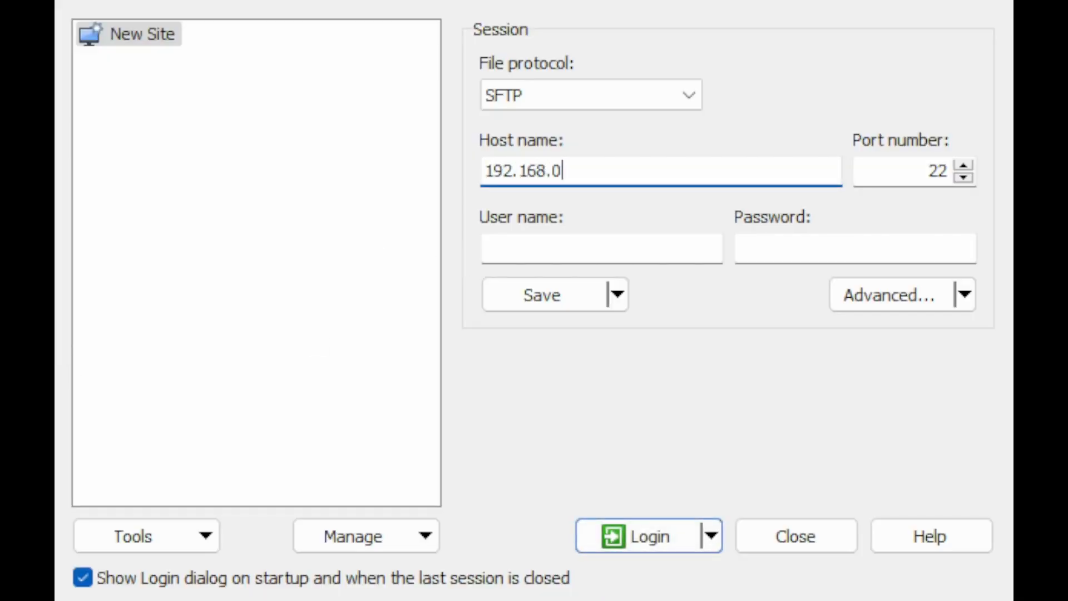
{"action": "key", "text": "Tab"}
{"action": "key", "text": "Tab"}
{"action": "type", "text": "root"}
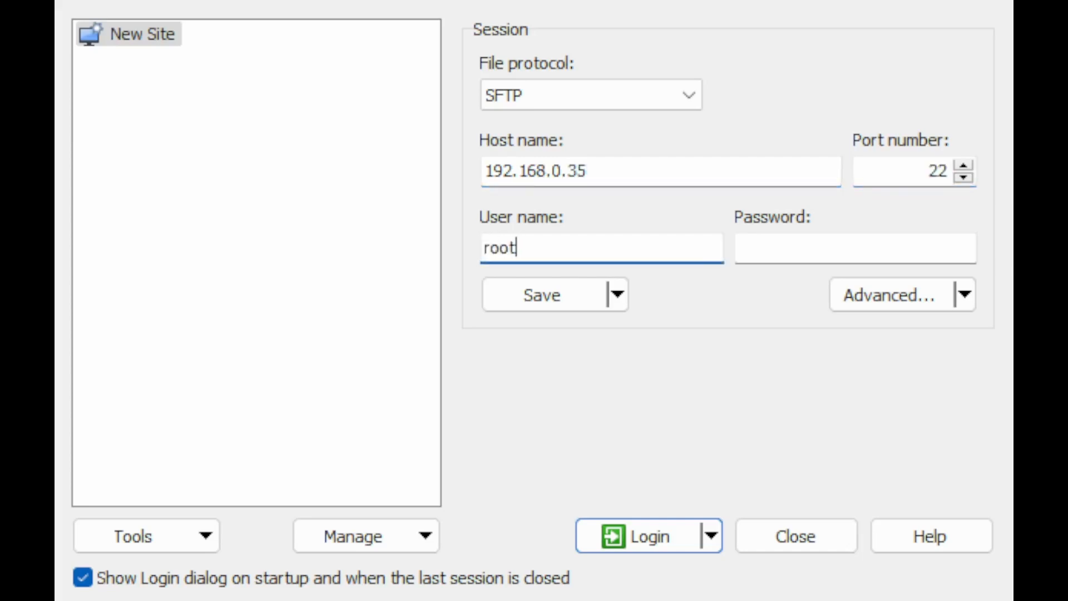
{"action": "key", "text": "Tab"}
{"action": "type", "text": "*********"}
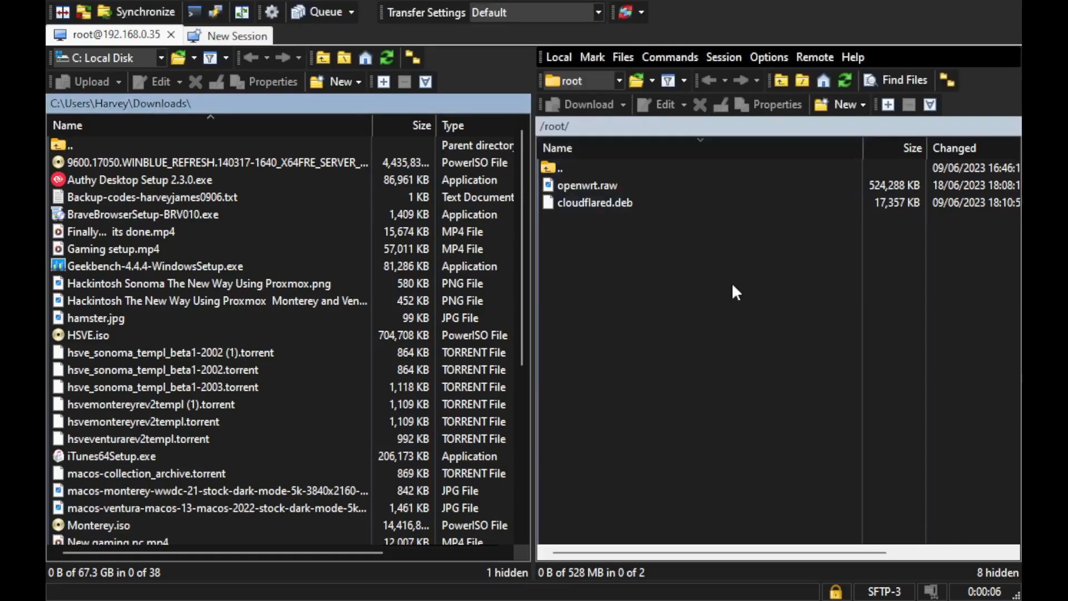
Step: Navigate the remote panel from / through var, lib and vz into the dump folder
{"action": "double_click", "coordinate": [559, 163]}
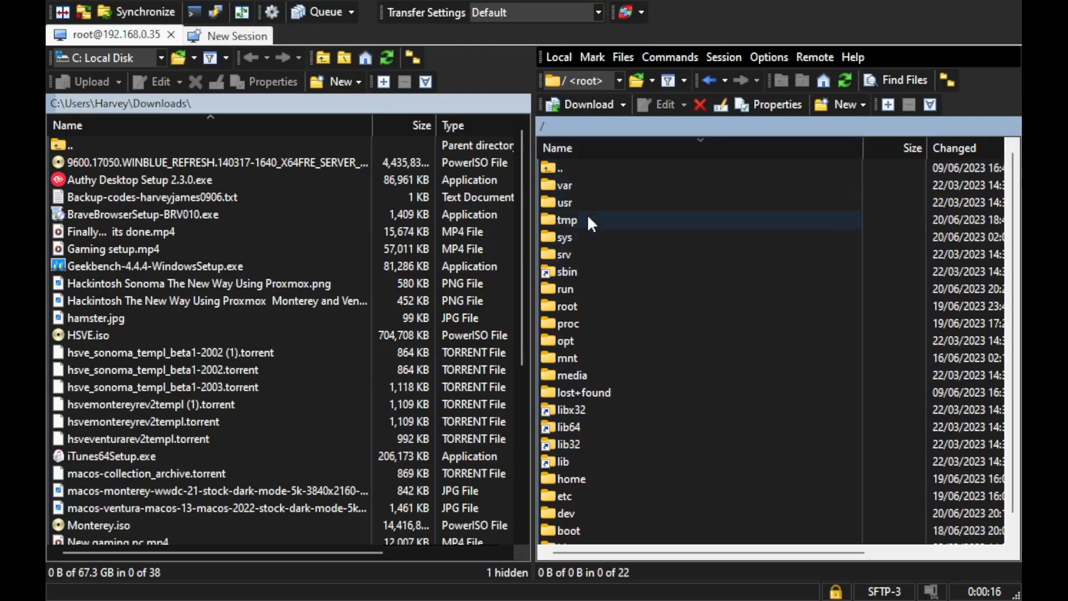
{"action": "left_click", "coordinate": [615, 146]}
{"action": "scroll", "coordinate": [613, 304], "scroll_direction": "down", "scroll_amount": 1}
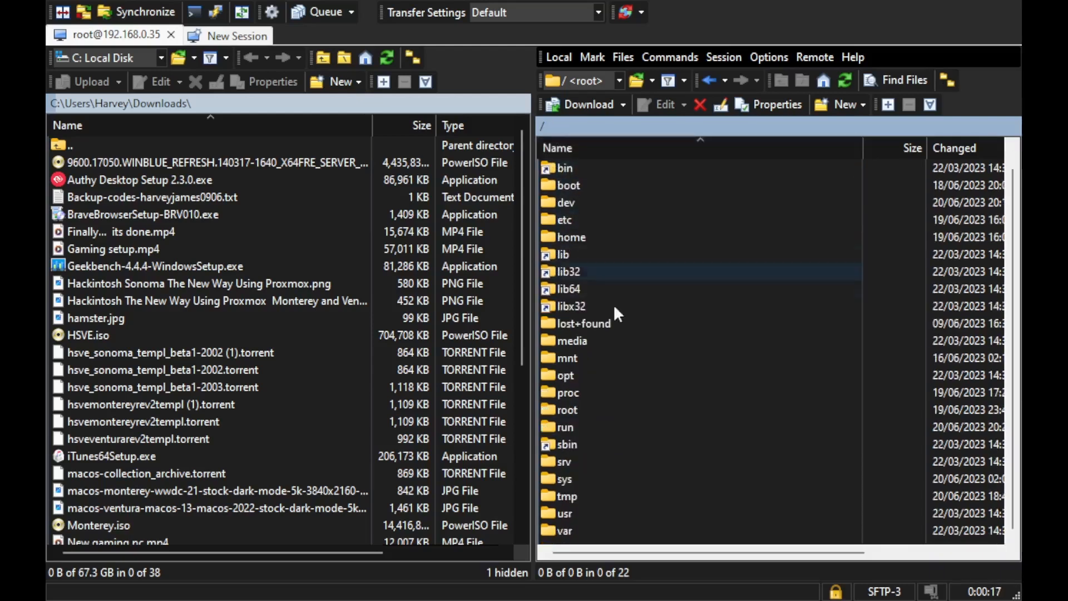
{"action": "double_click", "coordinate": [606, 530]}
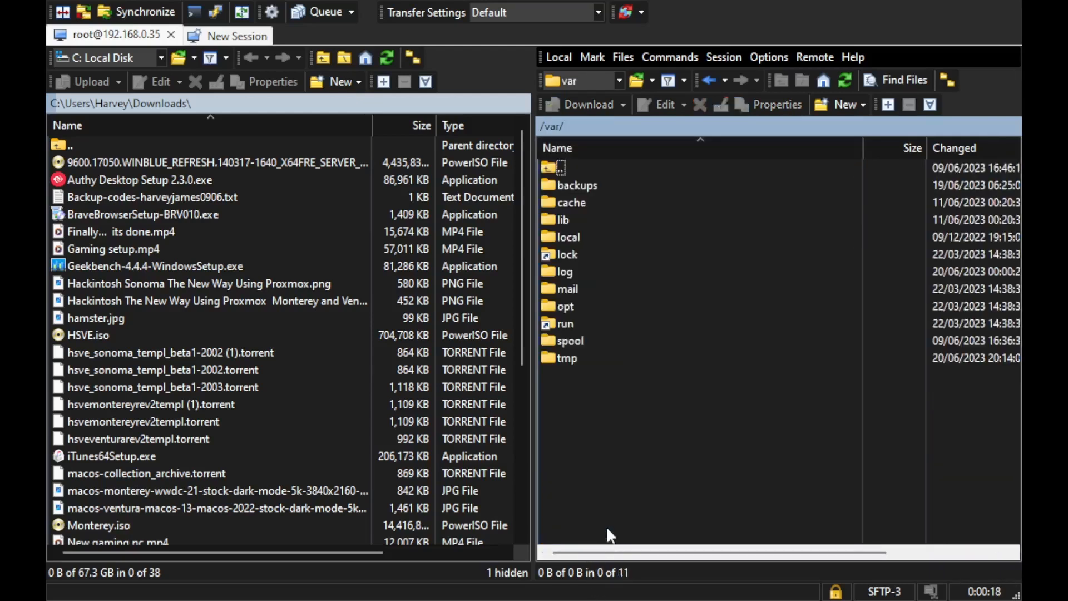
{"action": "double_click", "coordinate": [573, 219]}
{"action": "scroll", "coordinate": [608, 402], "scroll_direction": "down", "scroll_amount": 5}
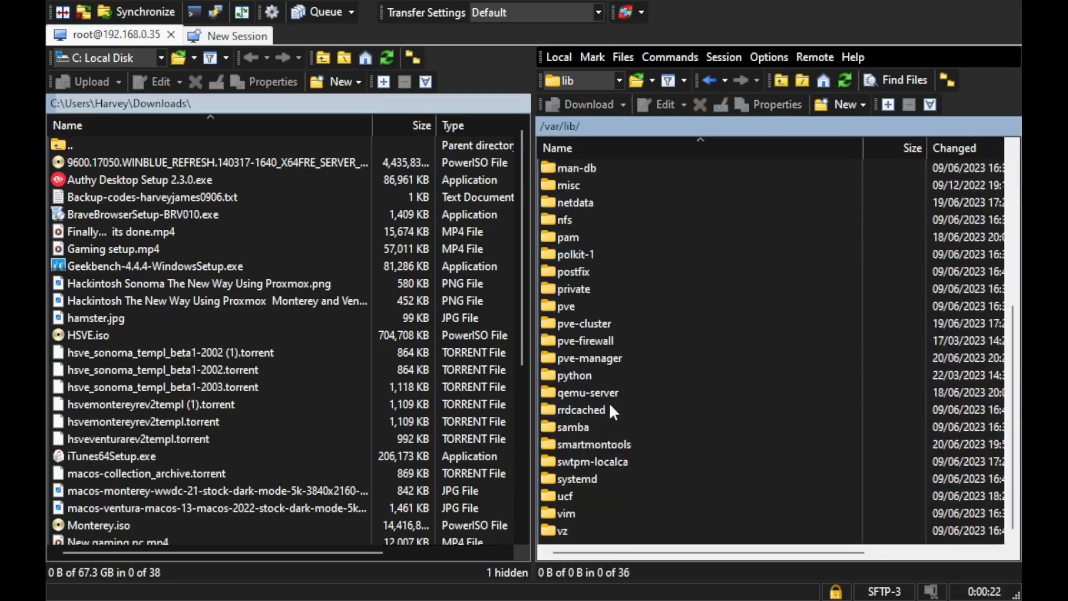
{"action": "double_click", "coordinate": [573, 530]}
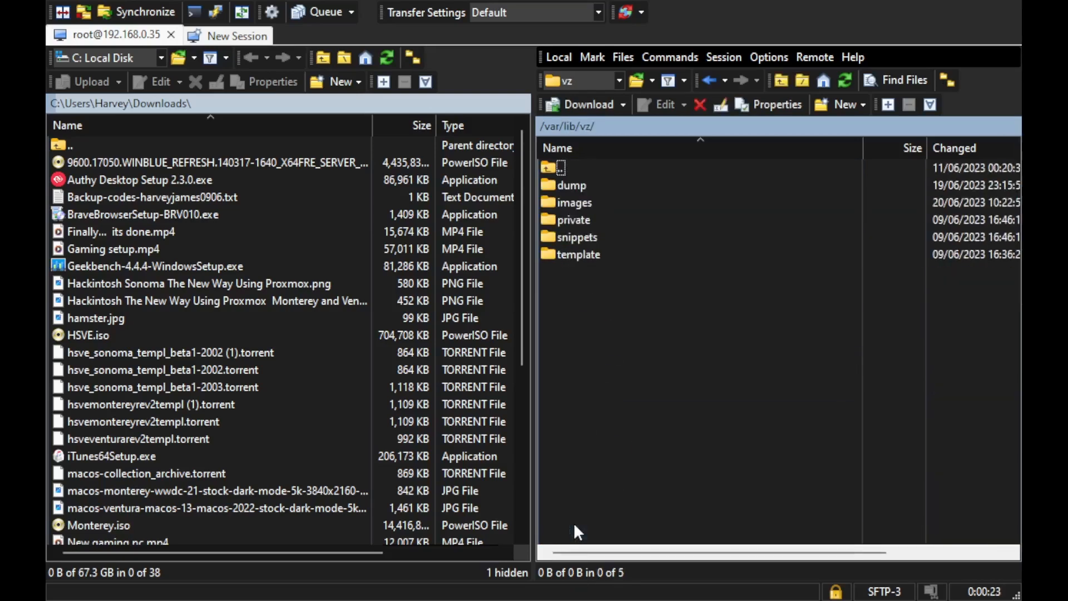
{"action": "double_click", "coordinate": [606, 185]}
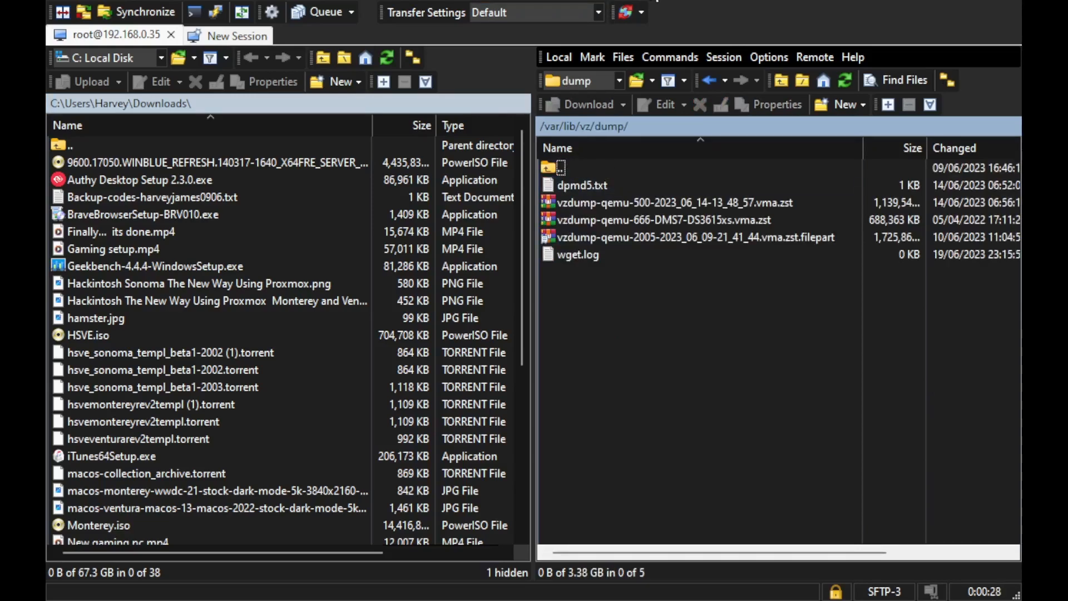
{"action": "scroll", "coordinate": [361, 285], "scroll_direction": "down", "scroll_amount": 5}
{"action": "scroll", "coordinate": [334, 301], "scroll_direction": "up", "scroll_amount": 5}
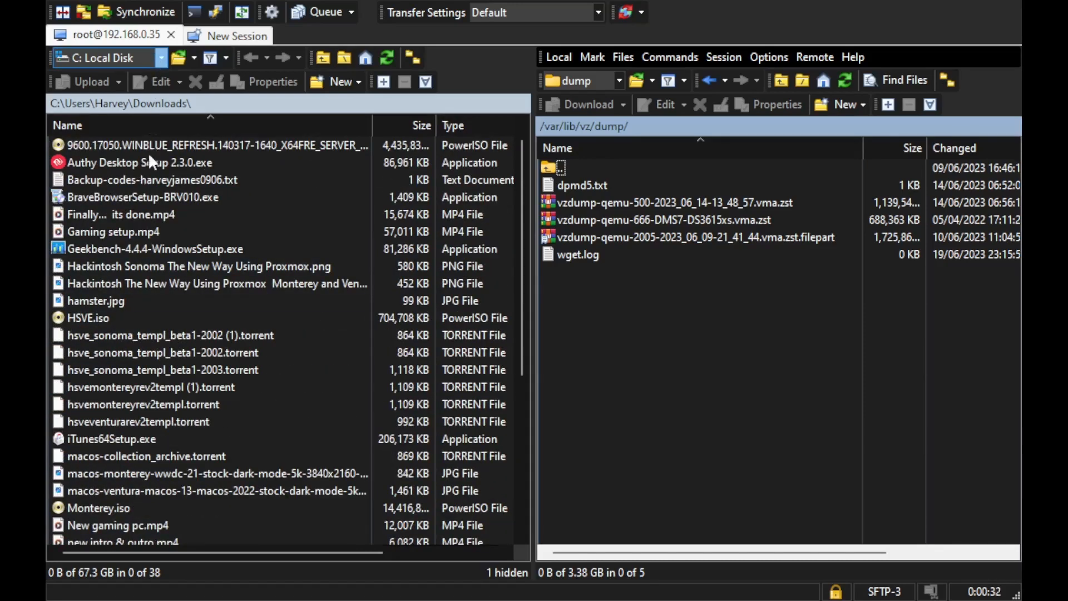
Step: Drag vzdump-qemu-2020-2023_06_20-18_30_58.vma.zst from Y:\dump into the server's /var/lib/vz/dump/
{"action": "left_click", "coordinate": [185, 155]}
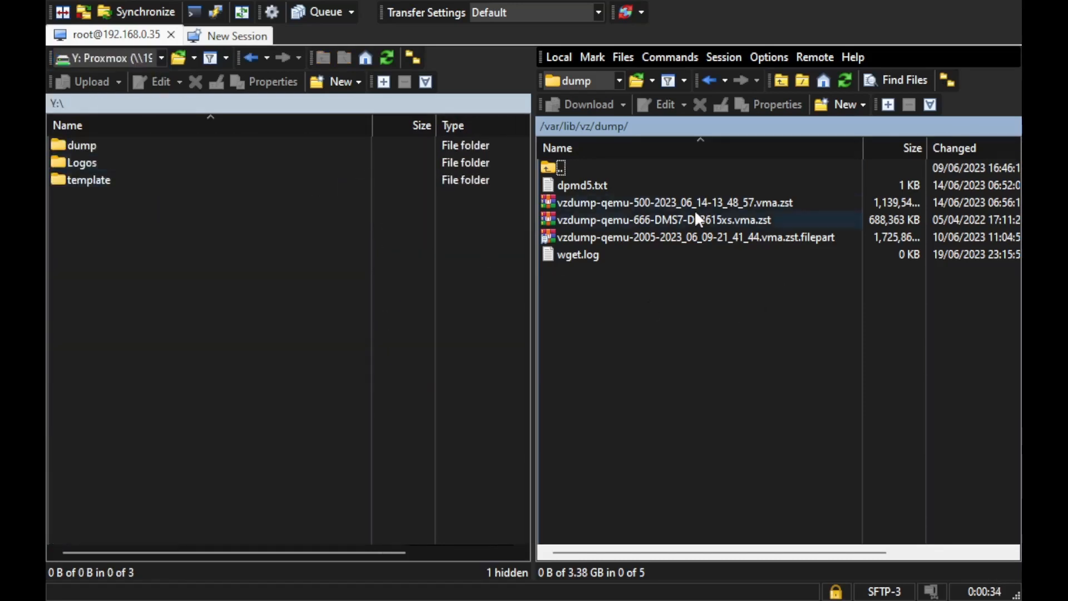
{"action": "double_click", "coordinate": [174, 143]}
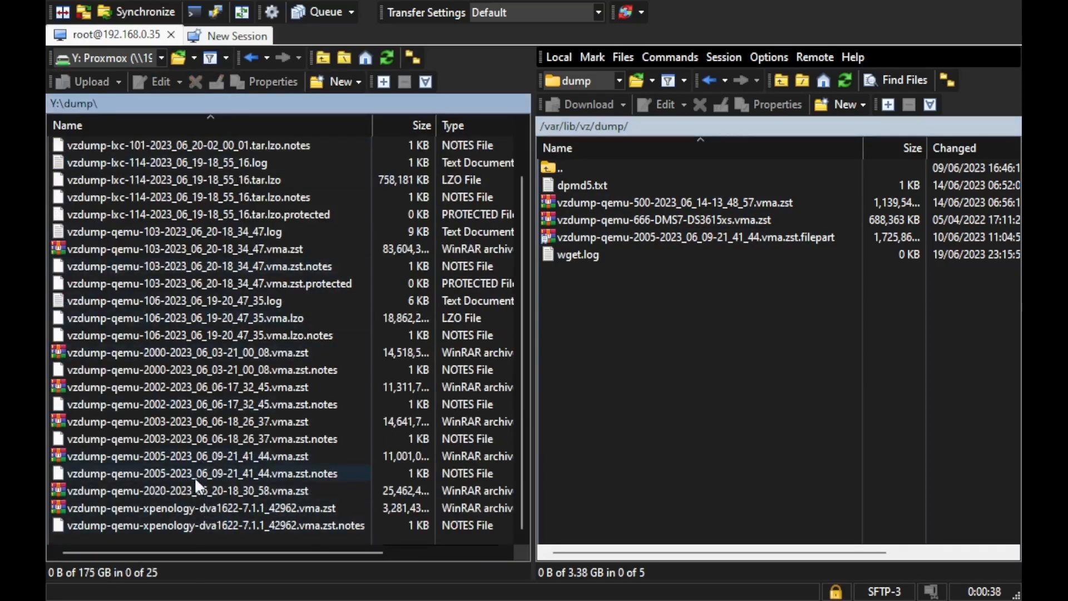
{"action": "left_click", "coordinate": [168, 490]}
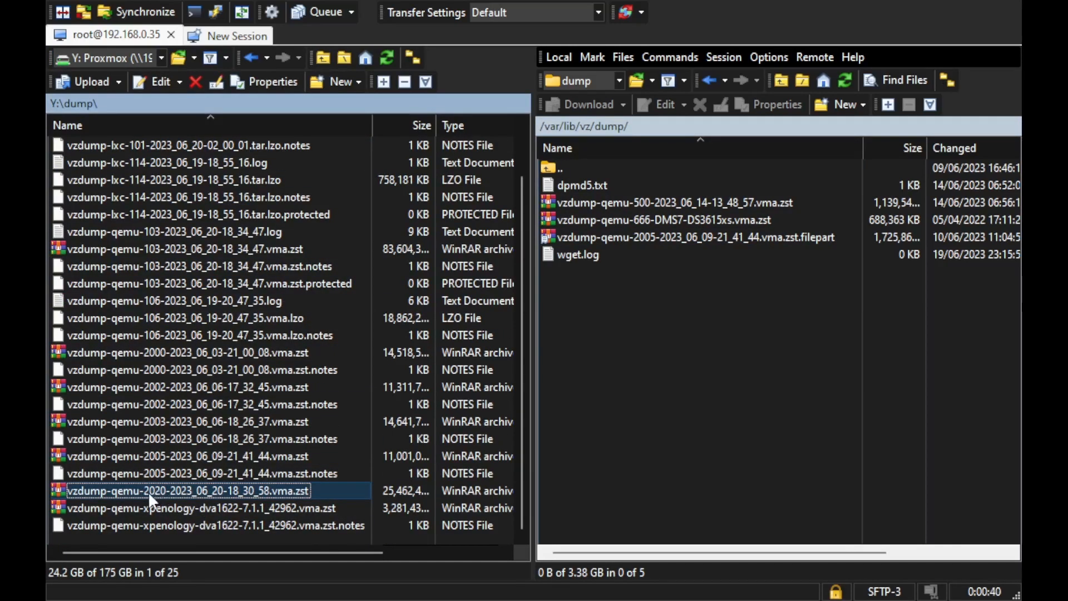
{"action": "left_click_drag", "start_coordinate": [148, 491], "coordinate": [759, 368]}
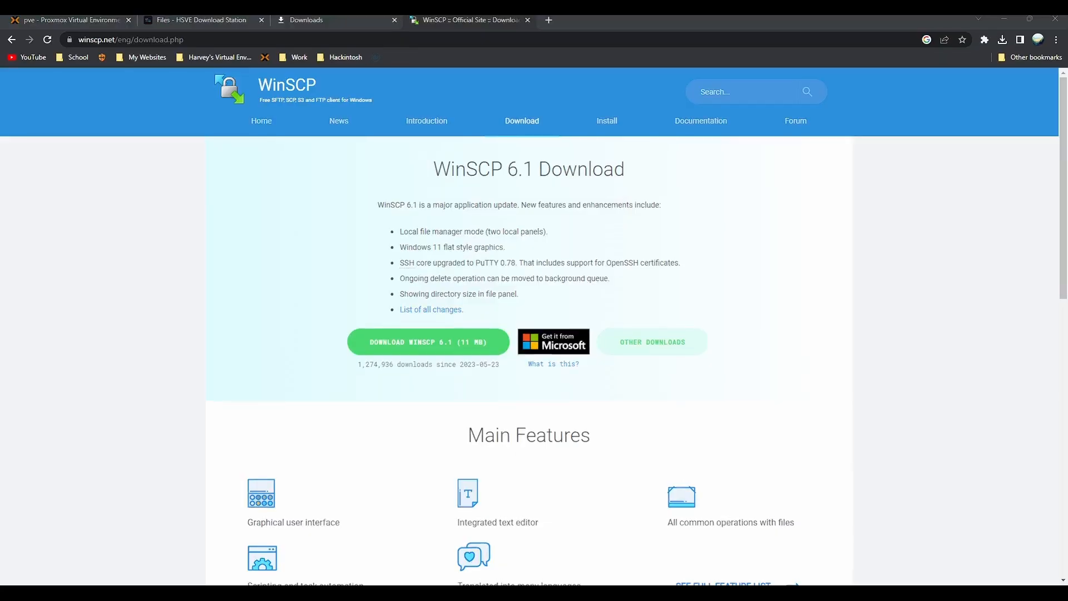
{"action": "left_click", "coordinate": [99, 133]}
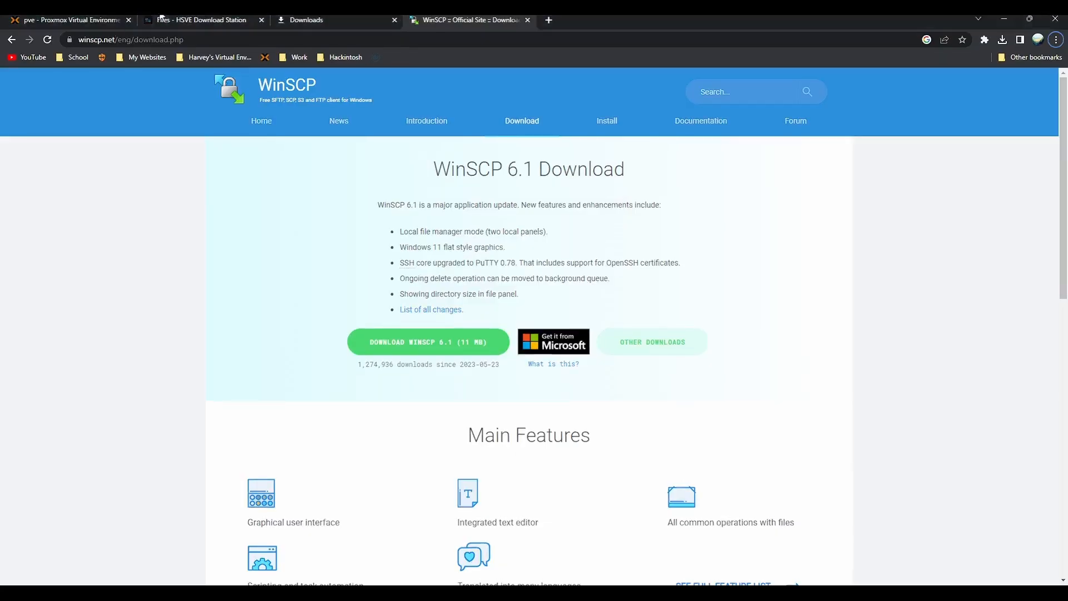
Step: Browse backups on local and nas01-proxmox storage and select the vzdump-qemu-2020 backup
{"action": "left_click", "coordinate": [107, 20]}
{"action": "left_click", "coordinate": [74, 372]}
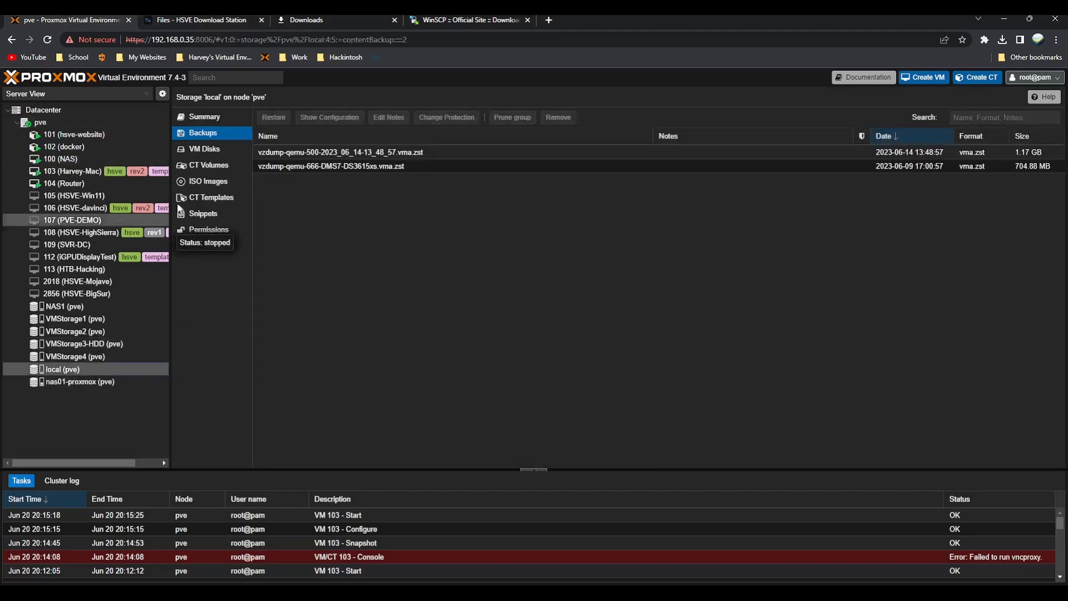
{"action": "left_click", "coordinate": [295, 151]}
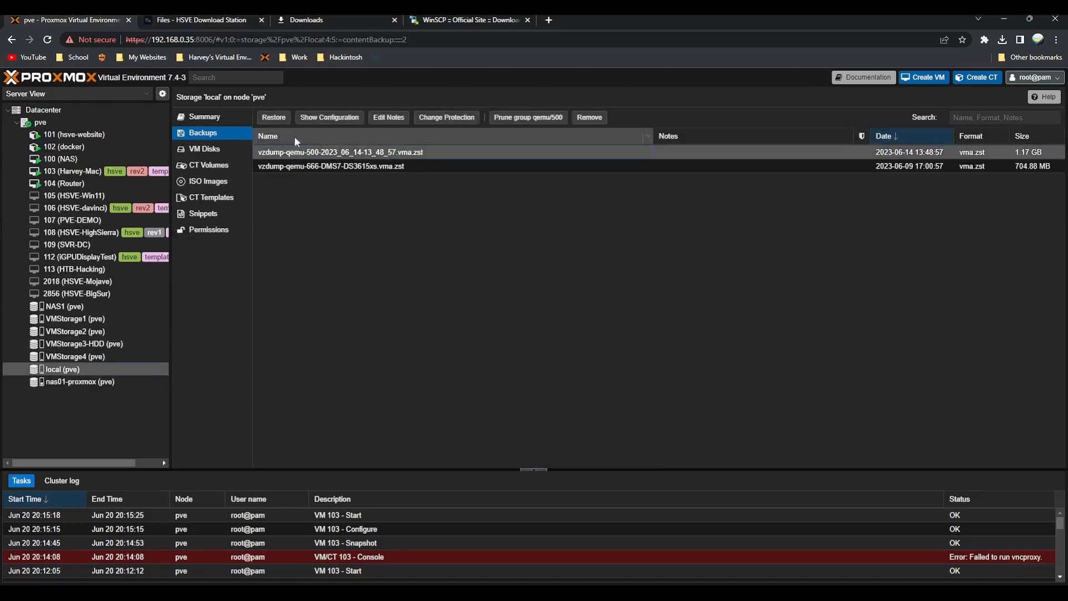
{"action": "left_click", "coordinate": [123, 381]}
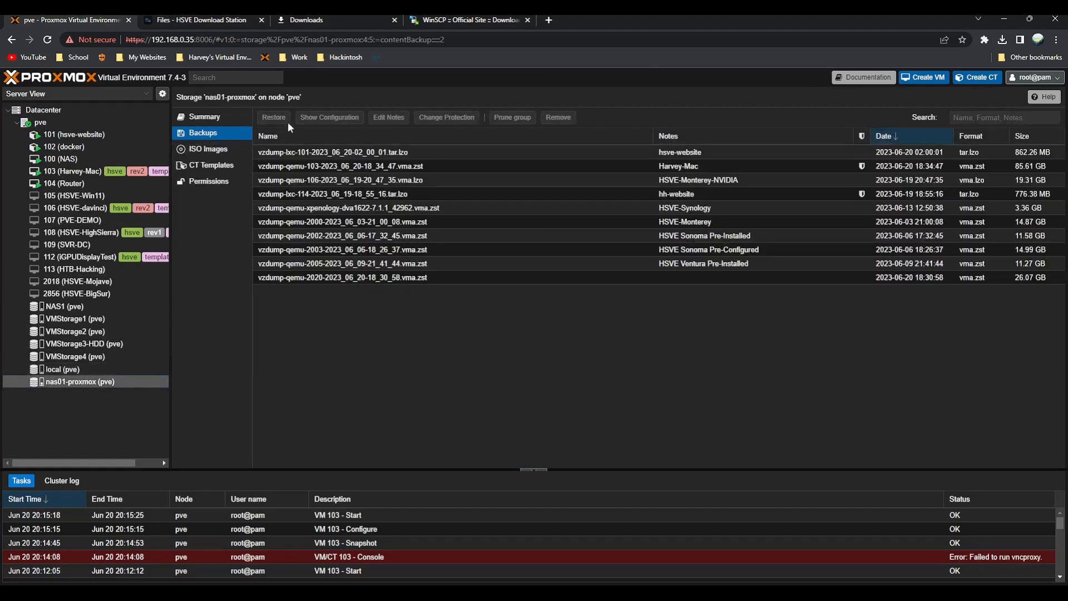
{"action": "left_click", "coordinate": [340, 278]}
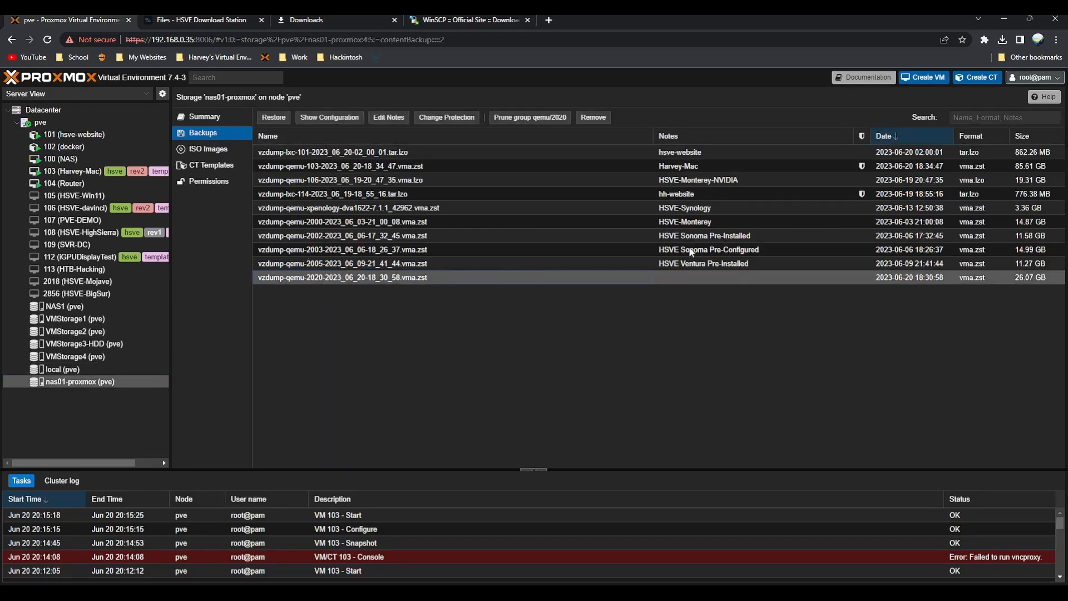
Step: Give the selected backup the note 'HSVE BigSur'
{"action": "left_click", "coordinate": [372, 118]}
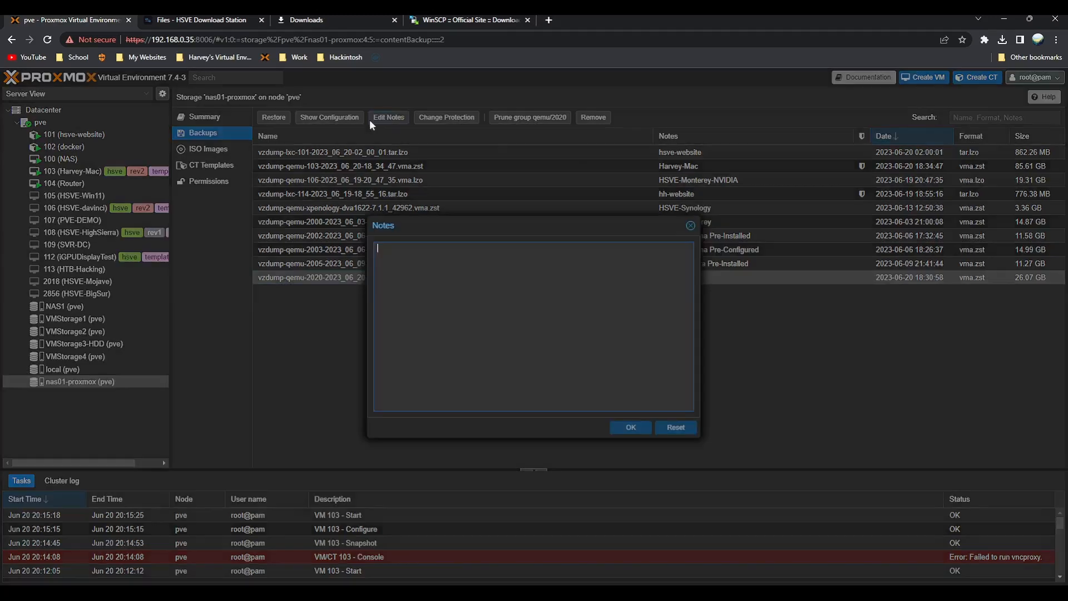
{"action": "type", "text": "HSVE BigSur"}
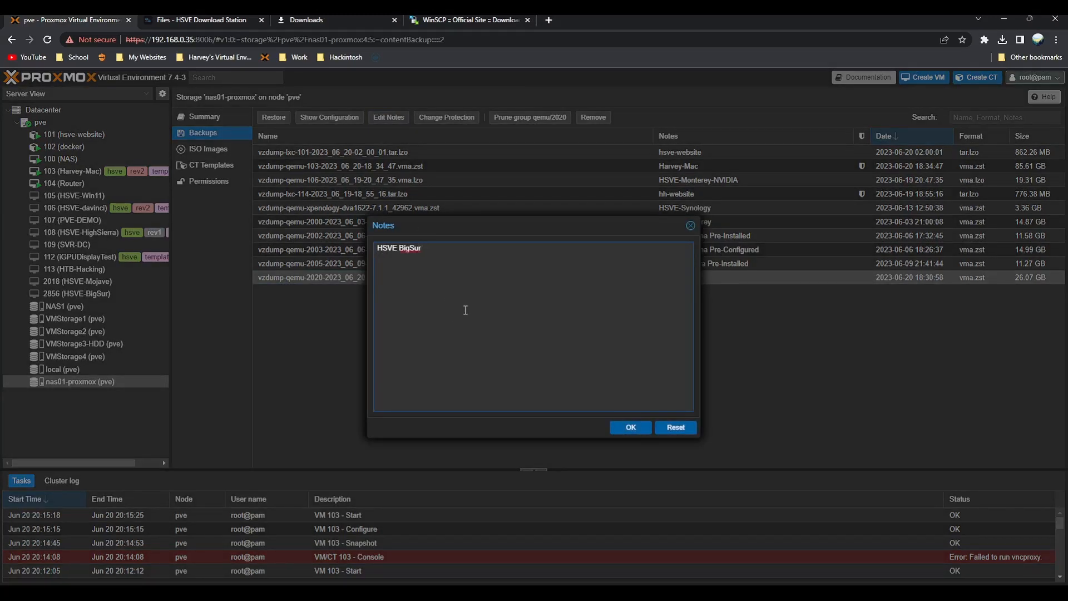
{"action": "left_click", "coordinate": [629, 428]}
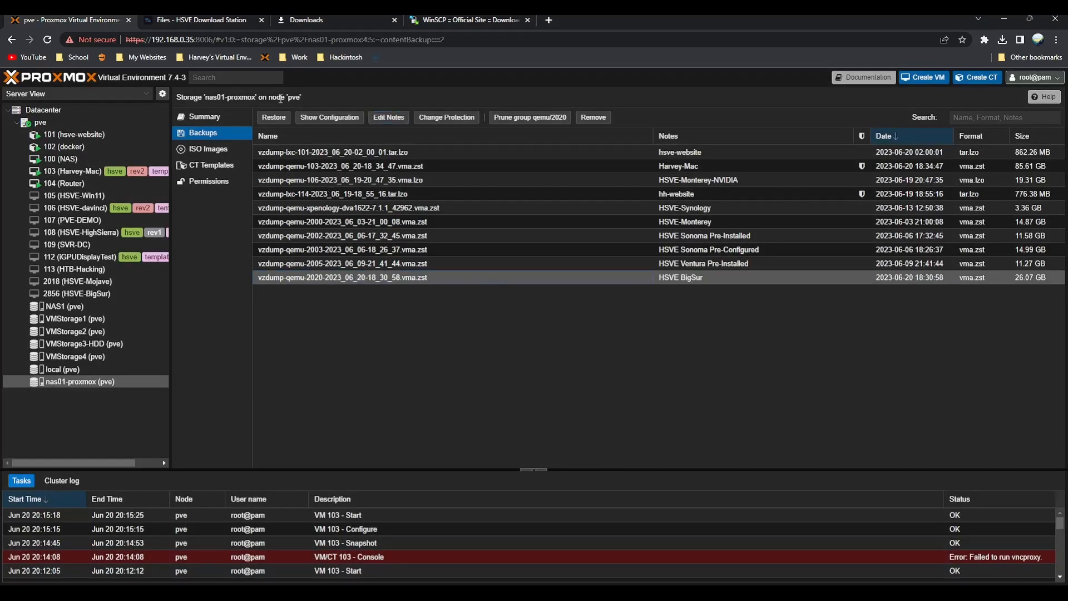
Step: Restore the HSVE BigSur backup to VMStorage4 as VM ID 110
{"action": "left_click", "coordinate": [274, 117]}
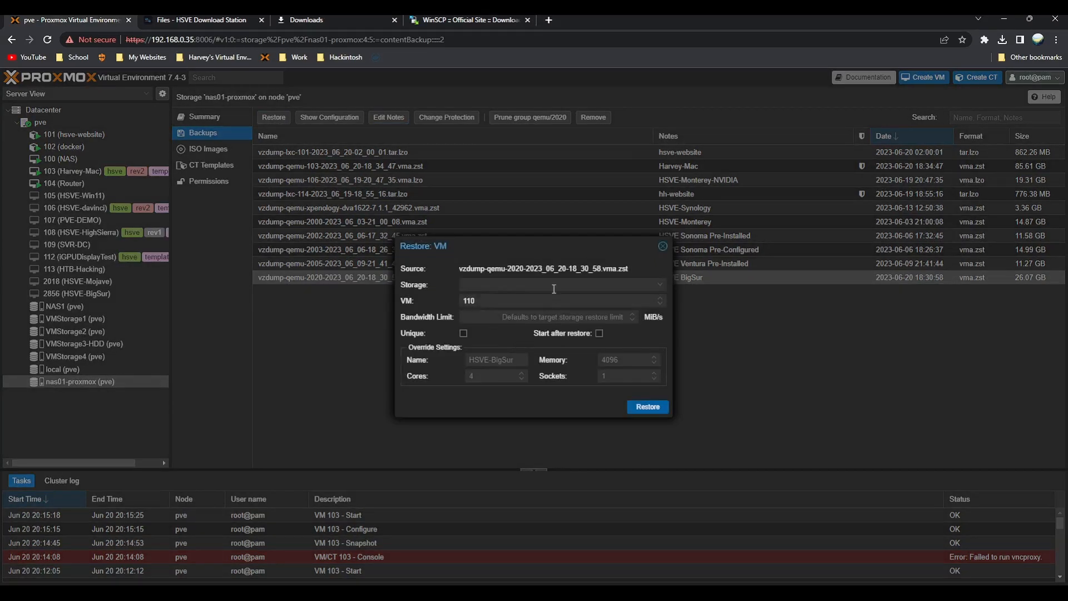
{"action": "left_click", "coordinate": [554, 287]}
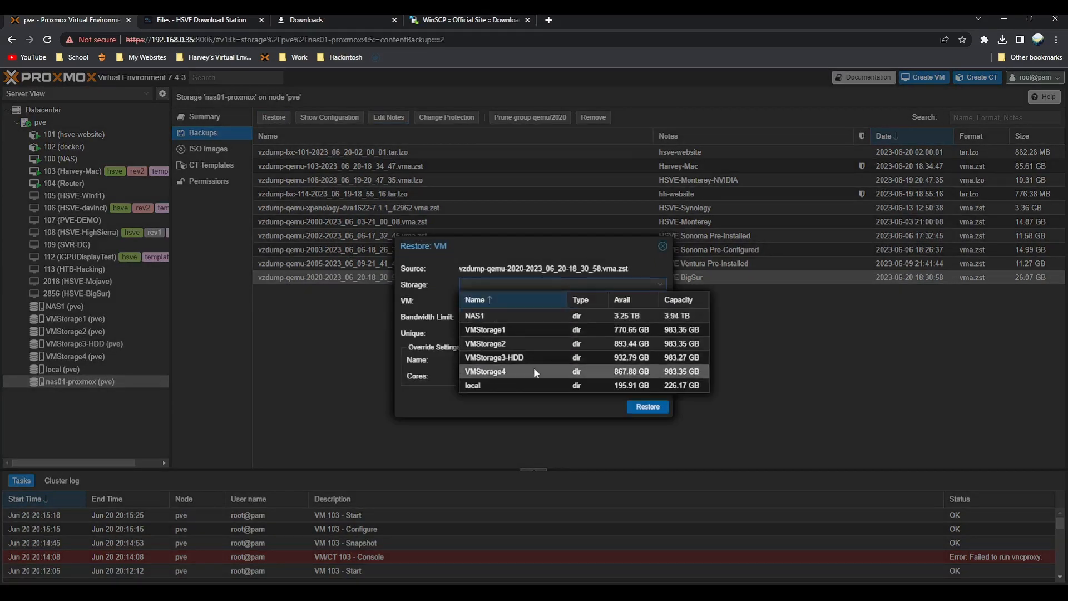
{"action": "left_click", "coordinate": [534, 370]}
{"action": "left_click", "coordinate": [500, 362]}
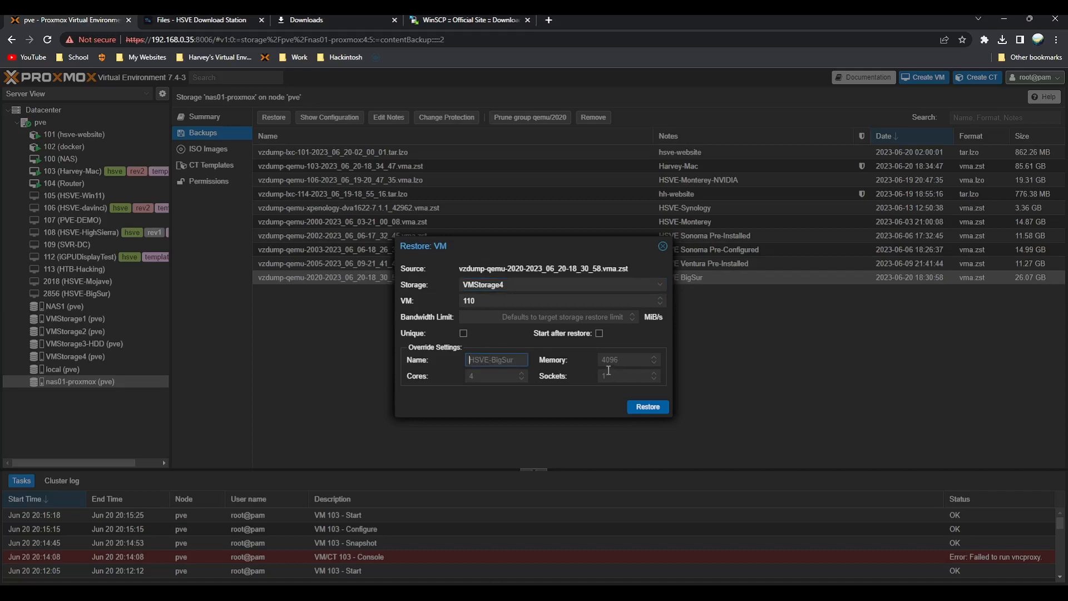
{"action": "left_click", "coordinate": [645, 407]}
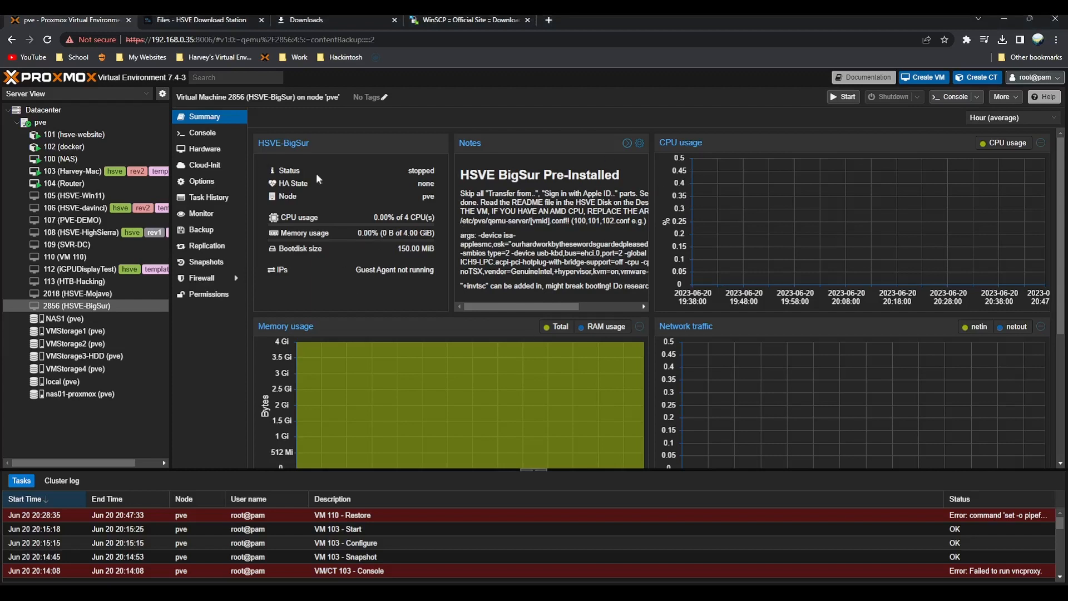
Step: Start VM 2856 (HSVE-BigSur) from its Console and switch the noVNC view to full screen
{"action": "mouse_move", "coordinate": [526, 309]}
{"action": "left_mouse_down"}
{"action": "mouse_move", "coordinate": [593, 308]}
{"action": "mouse_move", "coordinate": [513, 309]}
{"action": "left_mouse_up"}
{"action": "left_click_drag", "start_coordinate": [463, 235], "coordinate": [566, 272]}
{"action": "left_click", "coordinate": [203, 132]}
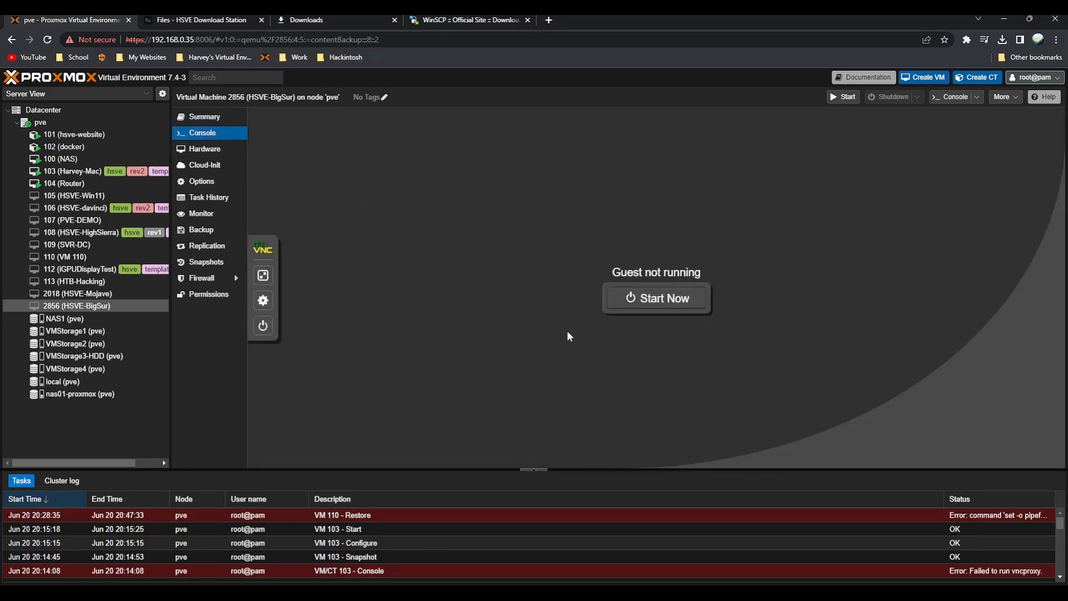
{"action": "left_click", "coordinate": [660, 304]}
{"action": "left_click", "coordinate": [265, 272]}
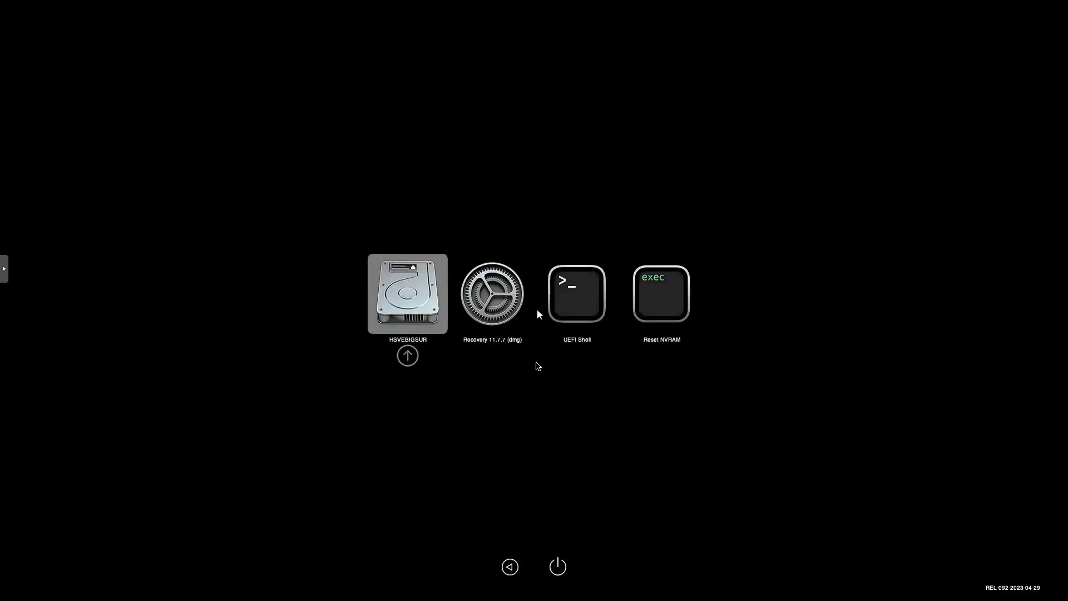
Step: Boot macOS from the HSVEBIGSUR entry in the picker and get through setup
{"action": "key", "text": "Return"}
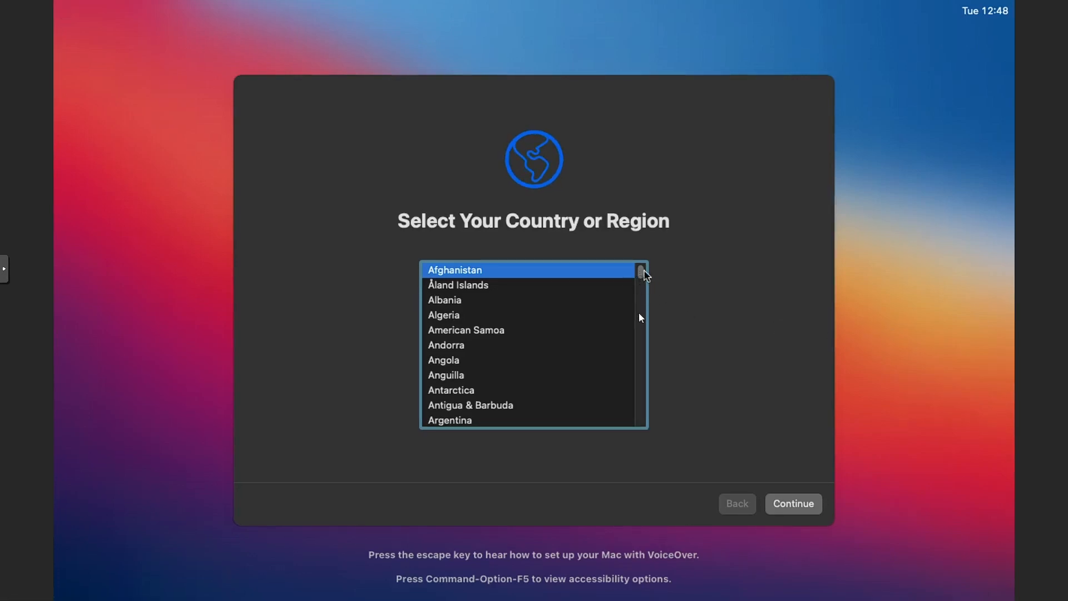
{"action": "left_click_drag", "start_coordinate": [644, 274], "coordinate": [635, 412]}
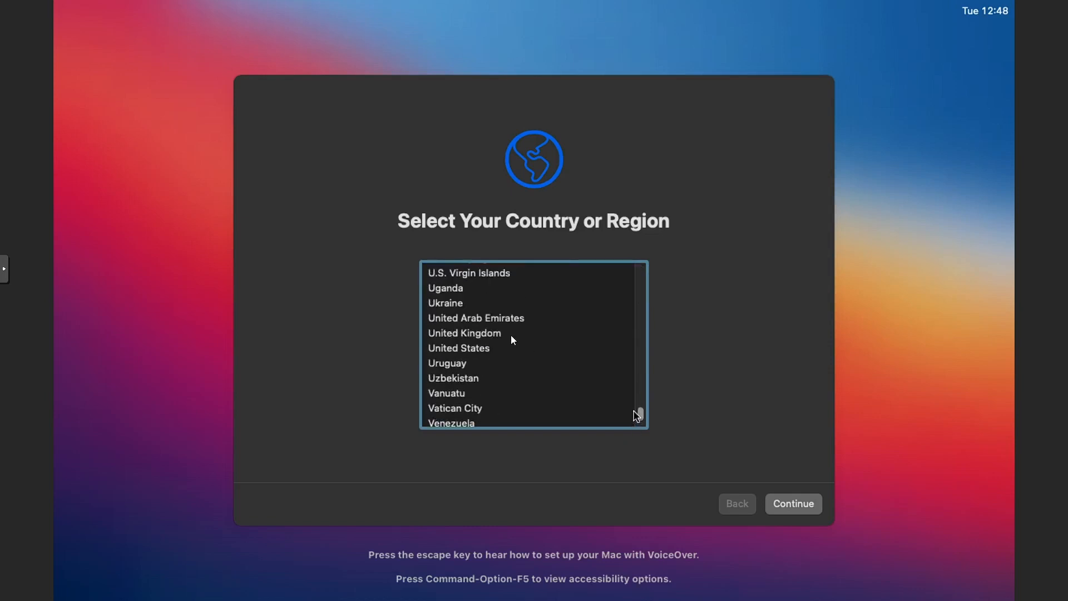
{"action": "scroll", "coordinate": [508, 329], "scroll_direction": "up", "scroll_amount": 1}
{"action": "scroll", "coordinate": [507, 329], "scroll_direction": "up", "scroll_amount": 10}
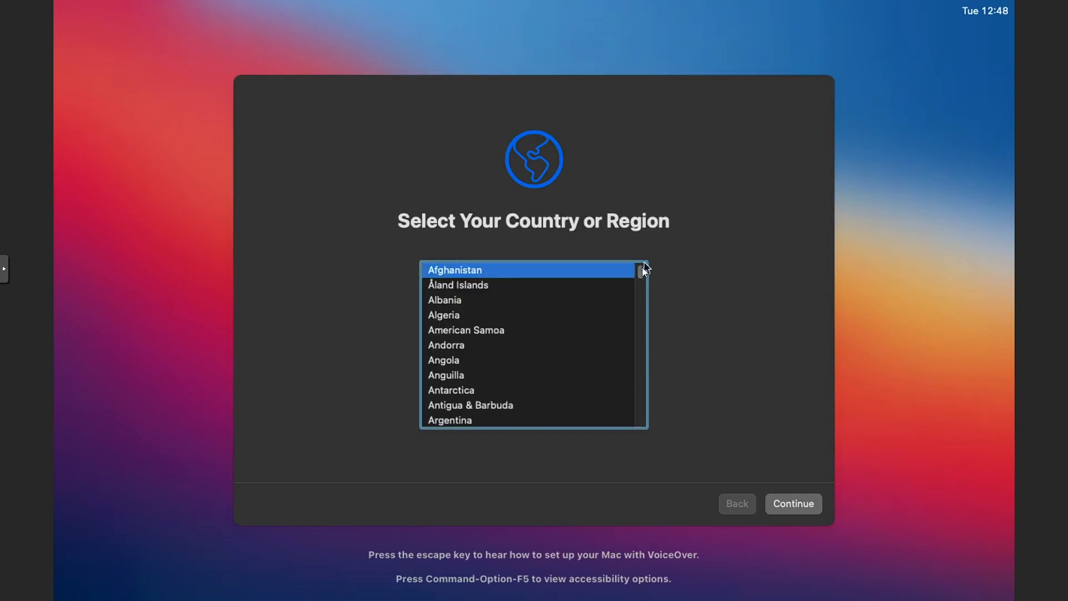
{"action": "left_click", "coordinate": [640, 394]}
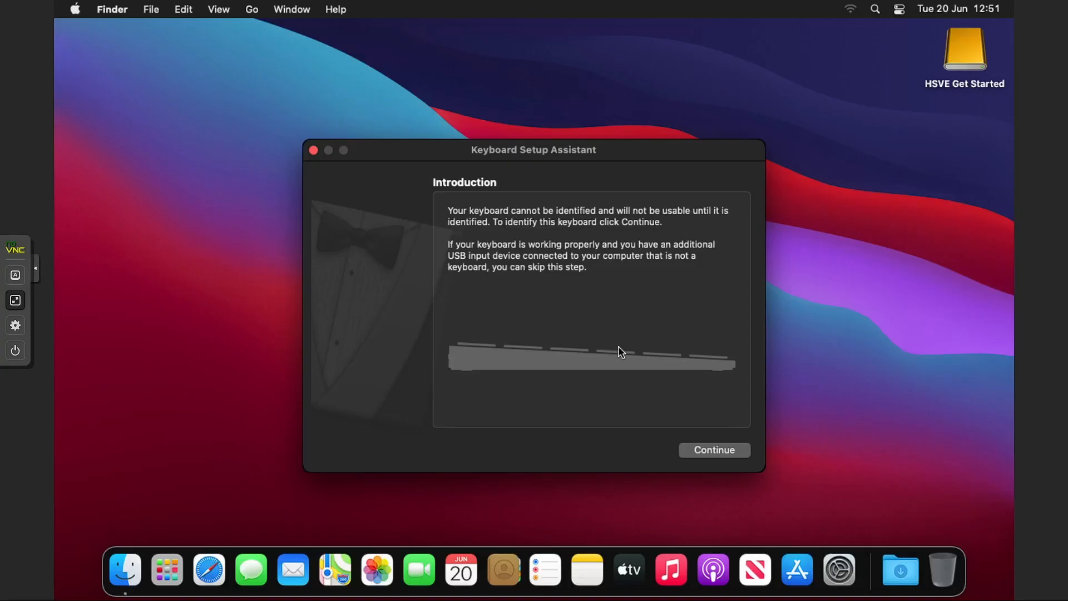
Step: Identify the keyboard as ISO (European) and select the HSVE Get Started disk
{"action": "left_click", "coordinate": [714, 451]}
{"action": "key", "text": "less"}
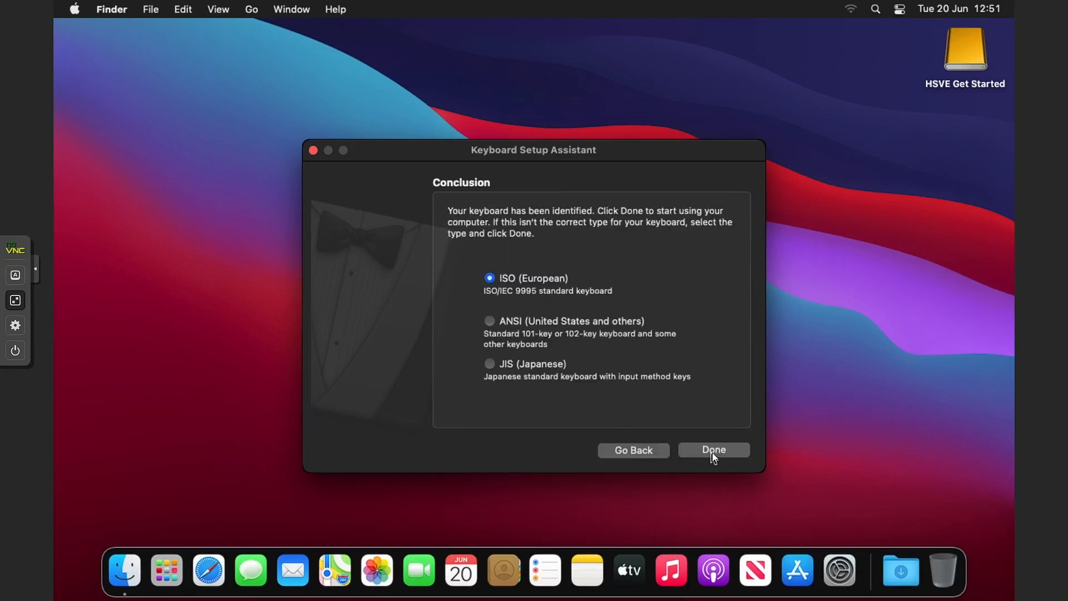
{"action": "left_click", "coordinate": [715, 452]}
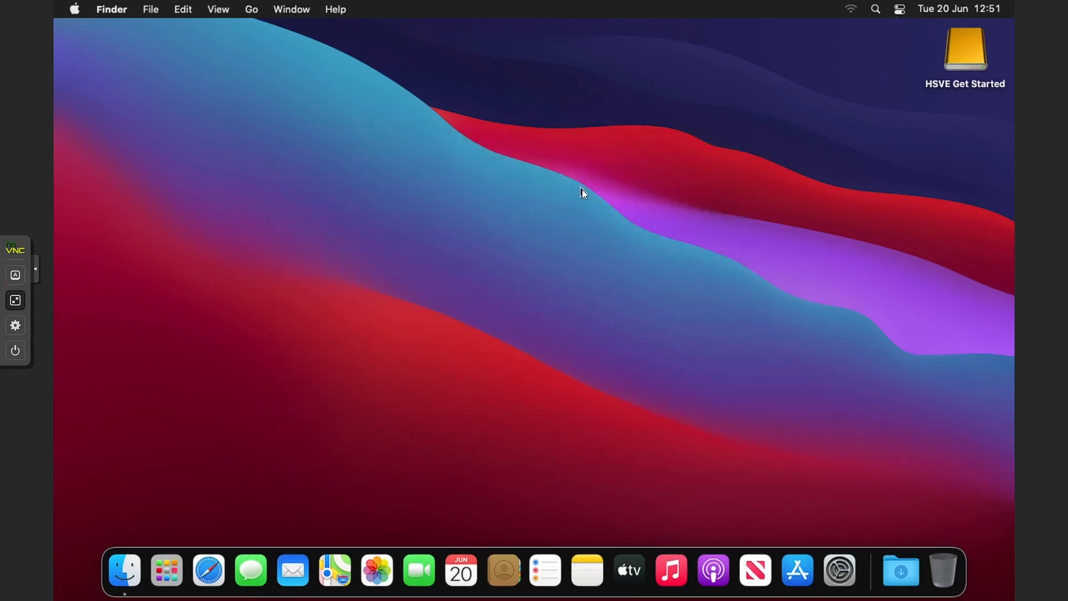
{"action": "left_click", "coordinate": [965, 50]}
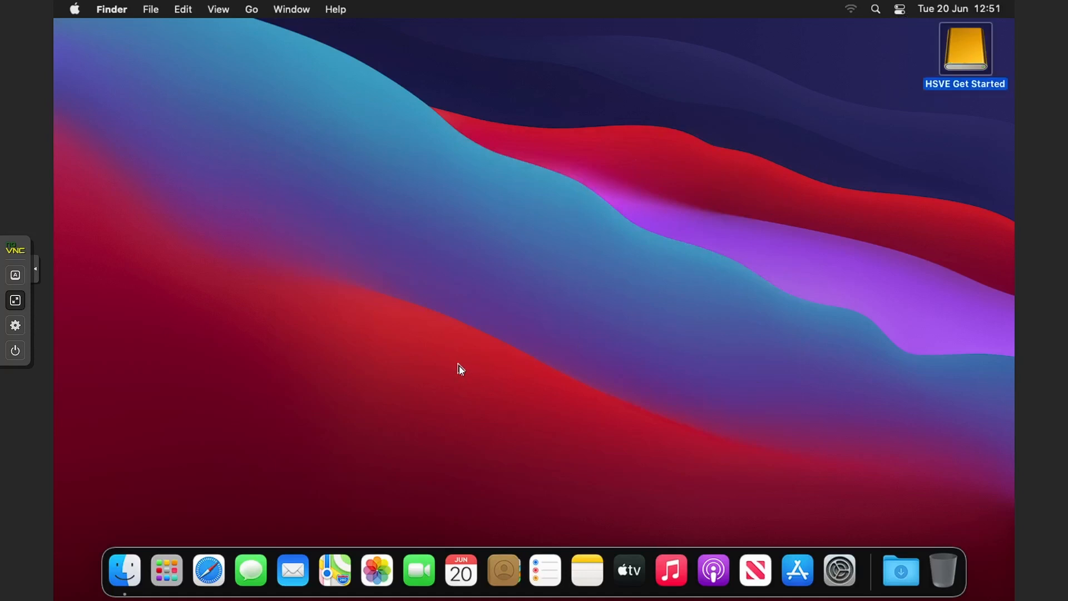
Step: Copy the Get Started folder (629.3 MB) from HSVE Get Started to the desktop, then close the disk window
{"action": "key", "text": "super+o"}
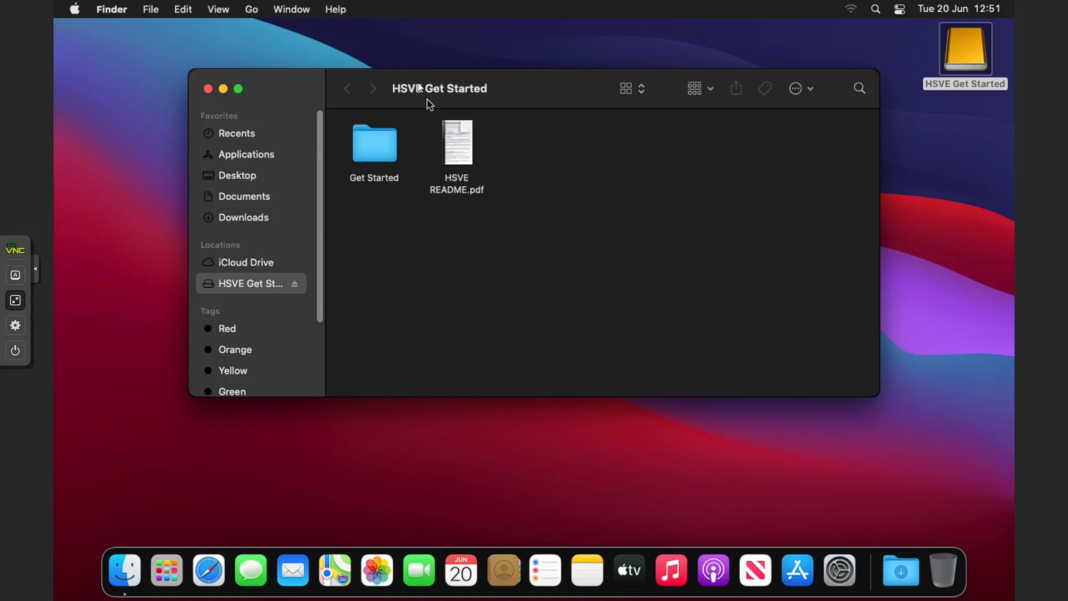
{"action": "left_click_drag", "start_coordinate": [420, 88], "coordinate": [553, 80]}
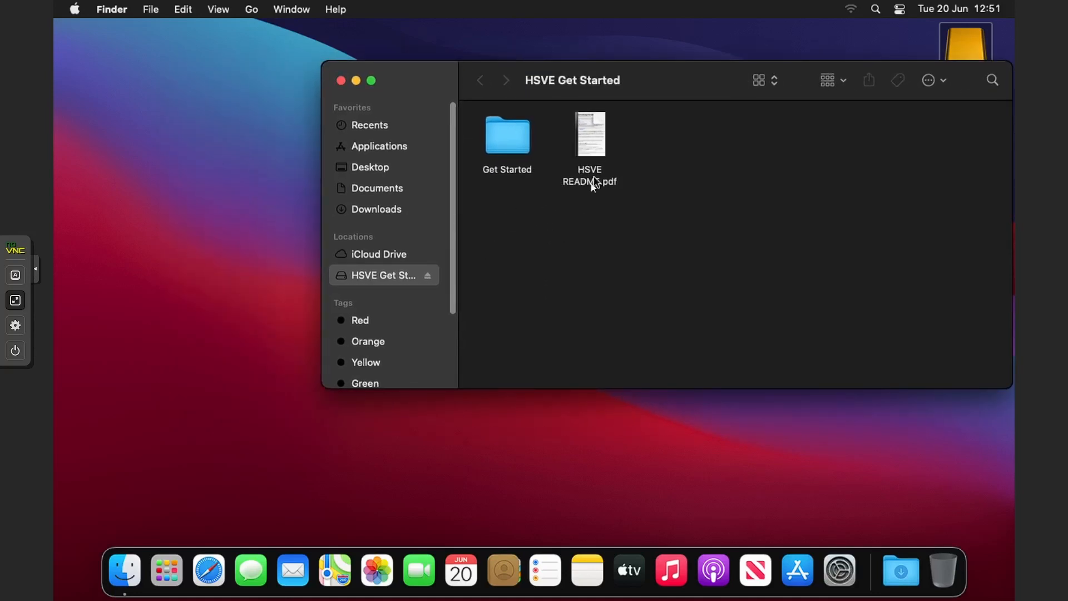
{"action": "left_click", "coordinate": [517, 166]}
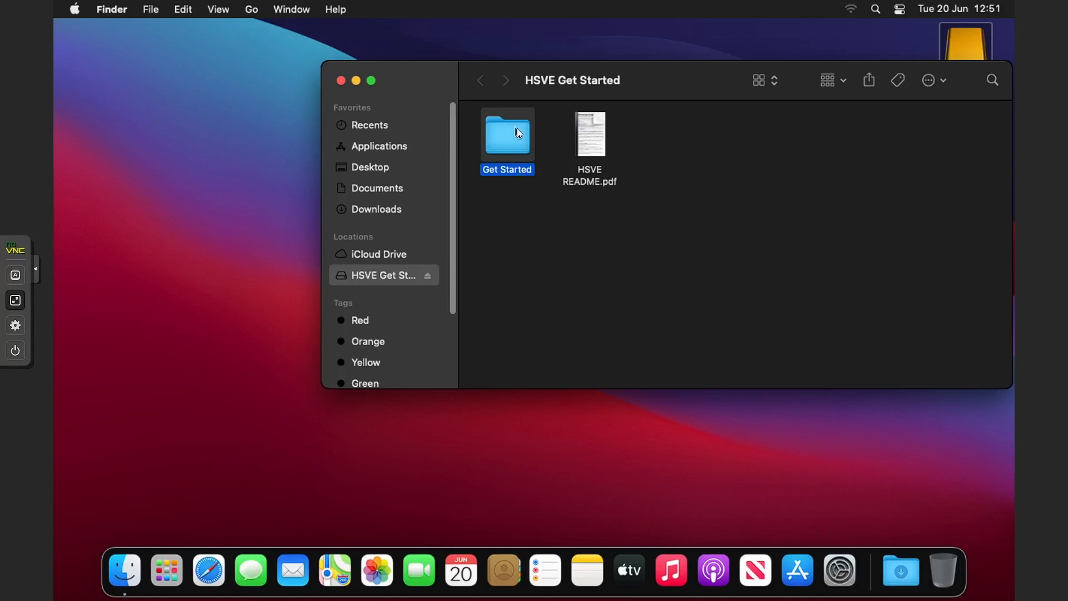
{"action": "left_click_drag", "start_coordinate": [523, 148], "coordinate": [184, 147]}
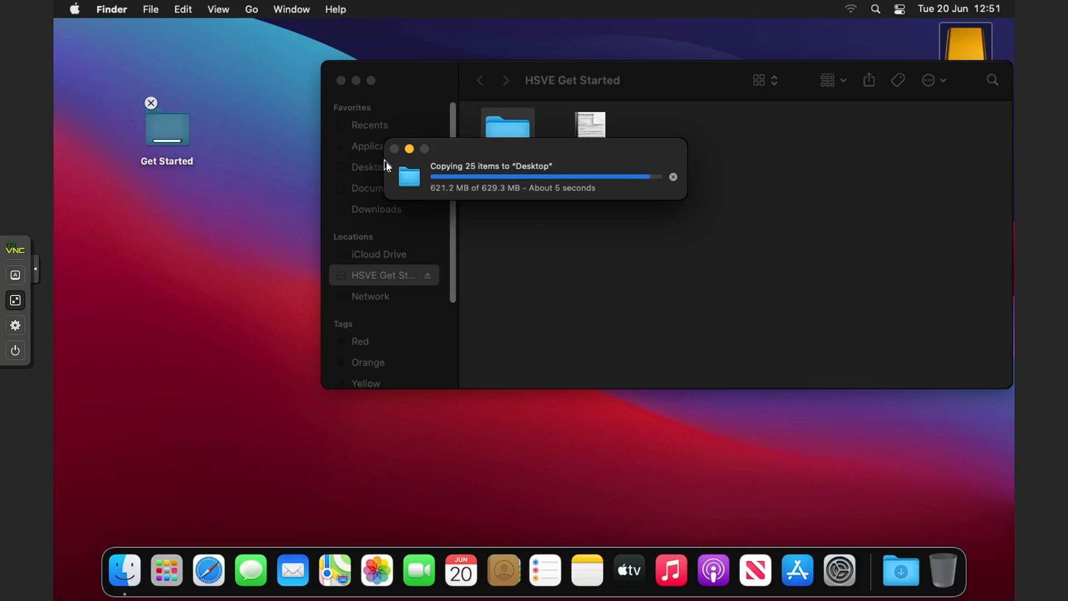
{"action": "left_click", "coordinate": [339, 81]}
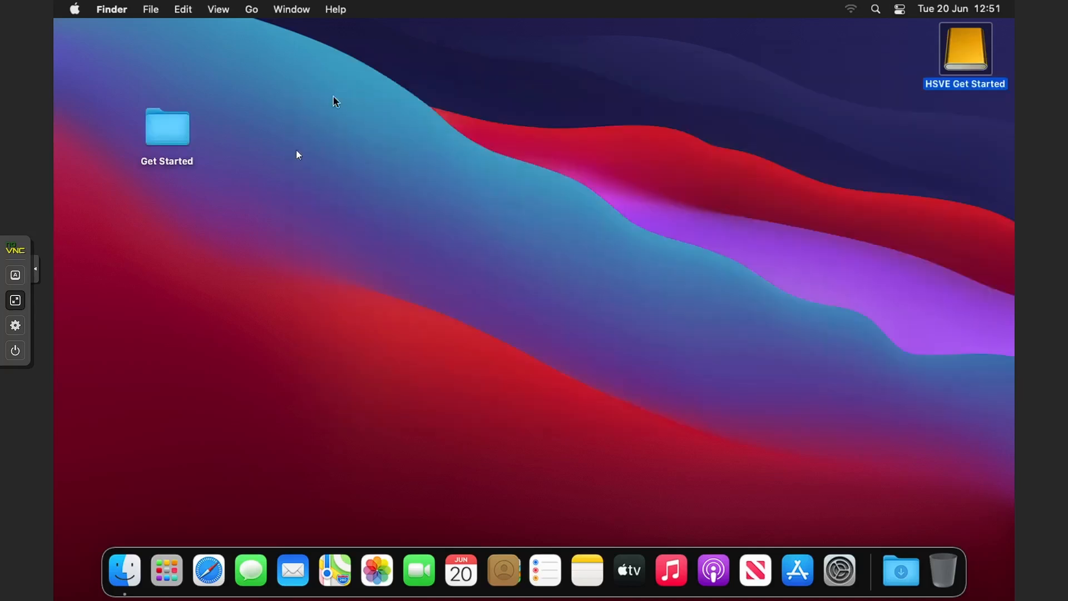
Step: Launch OpenCore Configurator from the Get Started > Tools folder using right-click Open
{"action": "left_click", "coordinate": [268, 215]}
{"action": "double_click", "coordinate": [184, 133]}
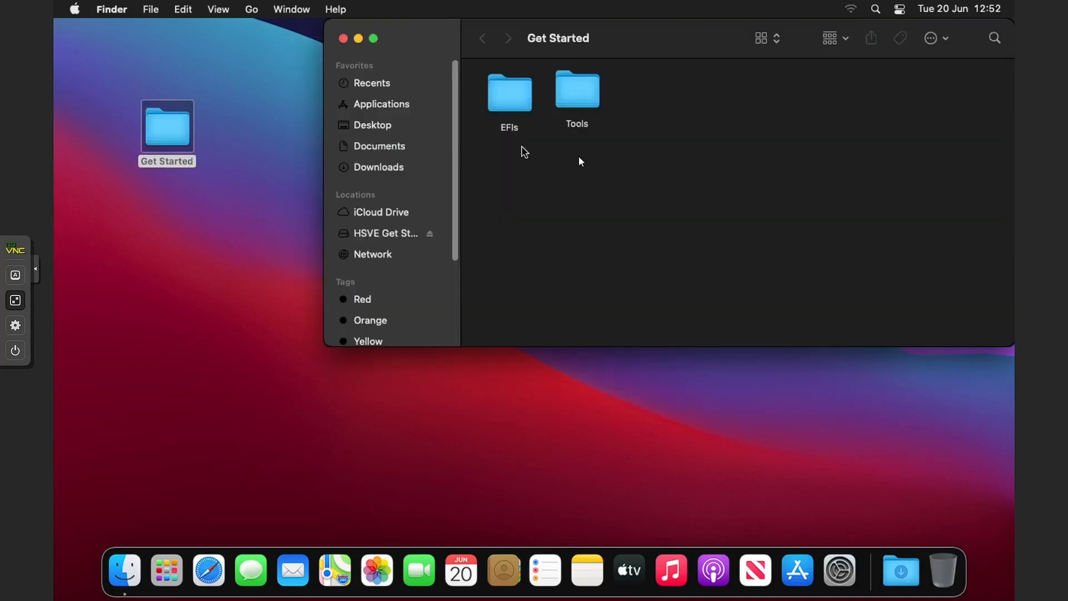
{"action": "double_click", "coordinate": [582, 84]}
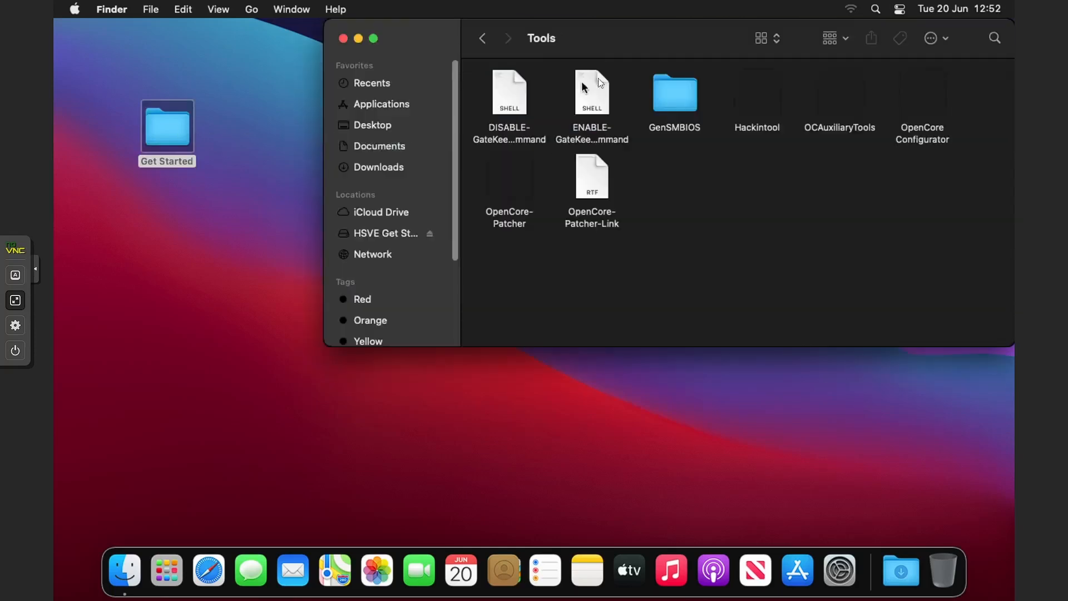
{"action": "right_click", "coordinate": [937, 93]}
{"action": "left_click", "coordinate": [901, 99]}
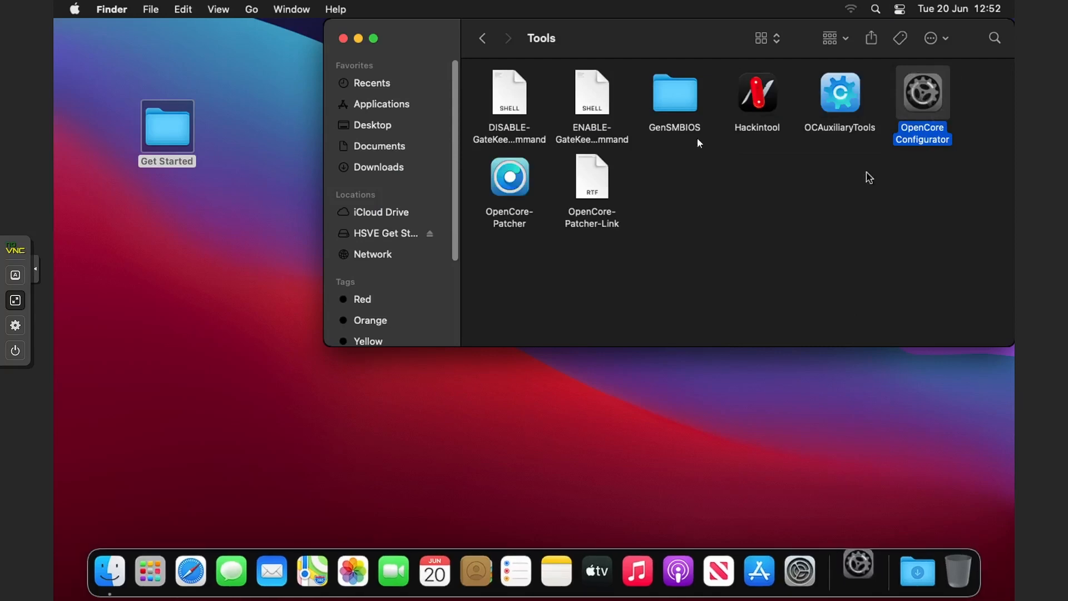
Step: Open the EFIs folder, unpack the Legacy NVIDIA EFI zip and allow OpenCore Configurator past its warning
{"action": "left_click_drag", "start_coordinate": [711, 25], "coordinate": [553, 78]}
{"action": "left_click", "coordinate": [323, 93]}
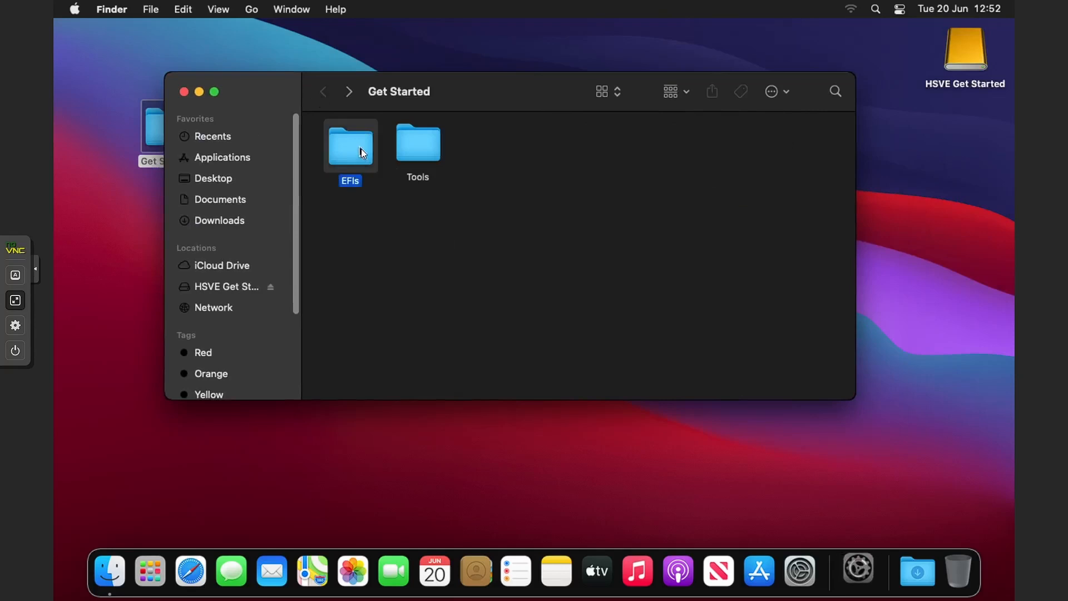
{"action": "double_click", "coordinate": [361, 149]}
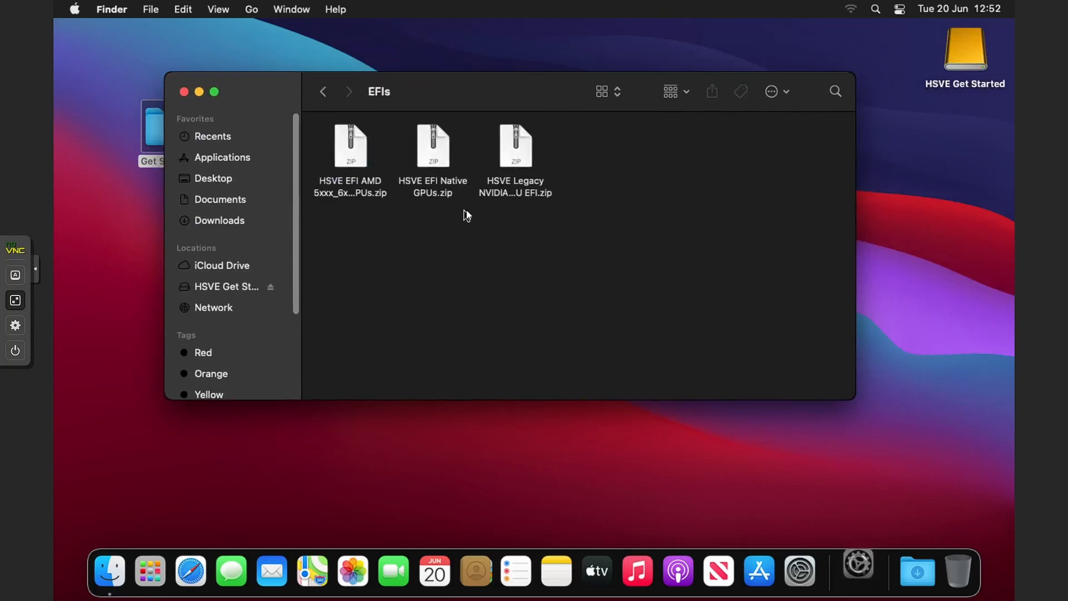
{"action": "double_click", "coordinate": [510, 186]}
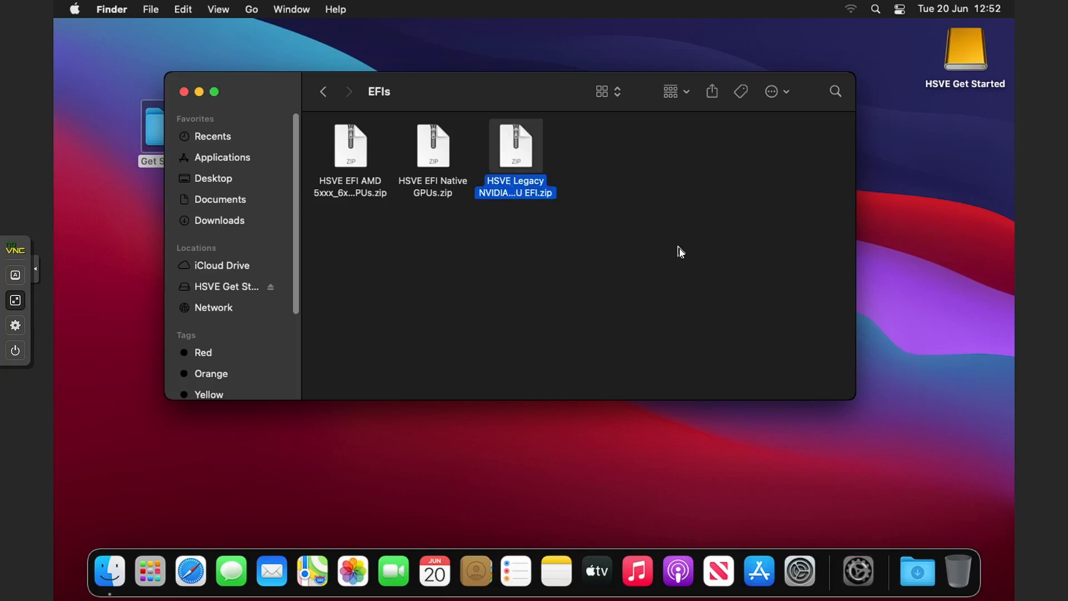
{"action": "left_click", "coordinate": [513, 327]}
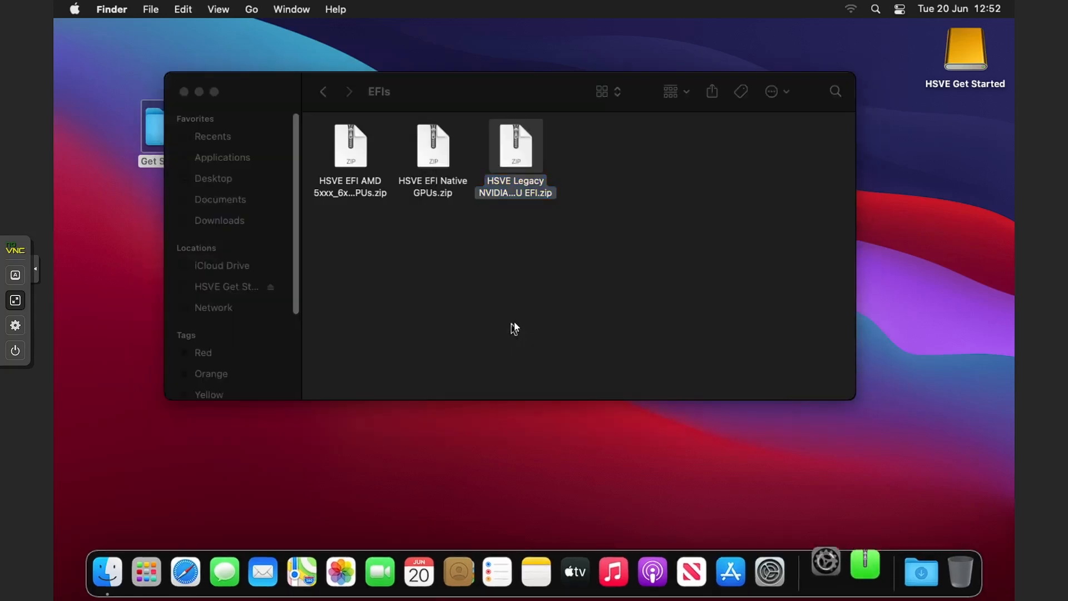
{"action": "left_click", "coordinate": [639, 259]}
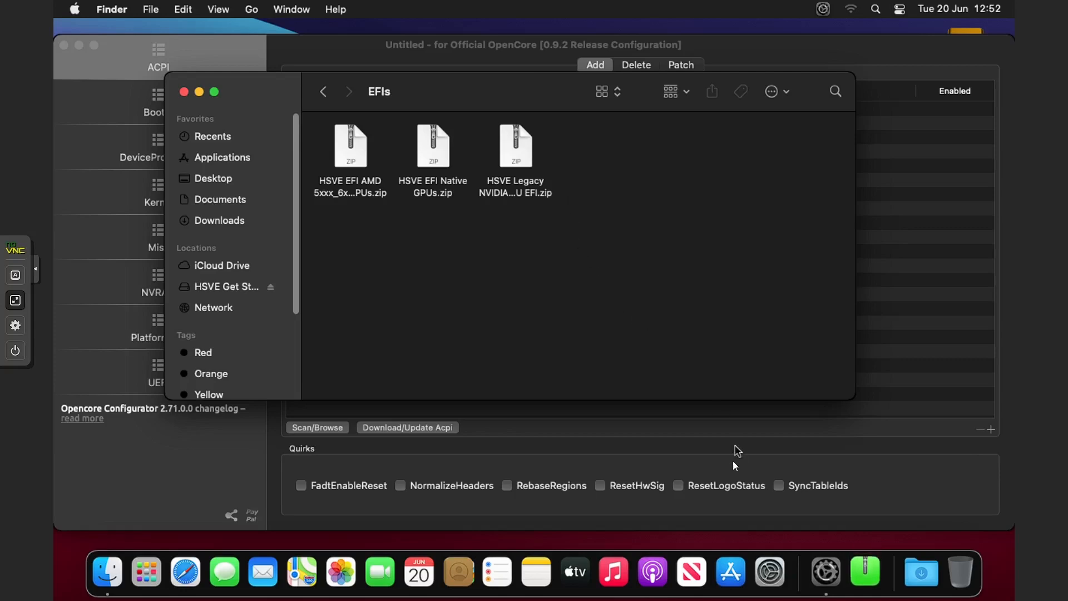
Step: Force quit Archive Utility and select the Legacy NVIDIA EFI zip in the EFIs folder
{"action": "left_click", "coordinate": [678, 454]}
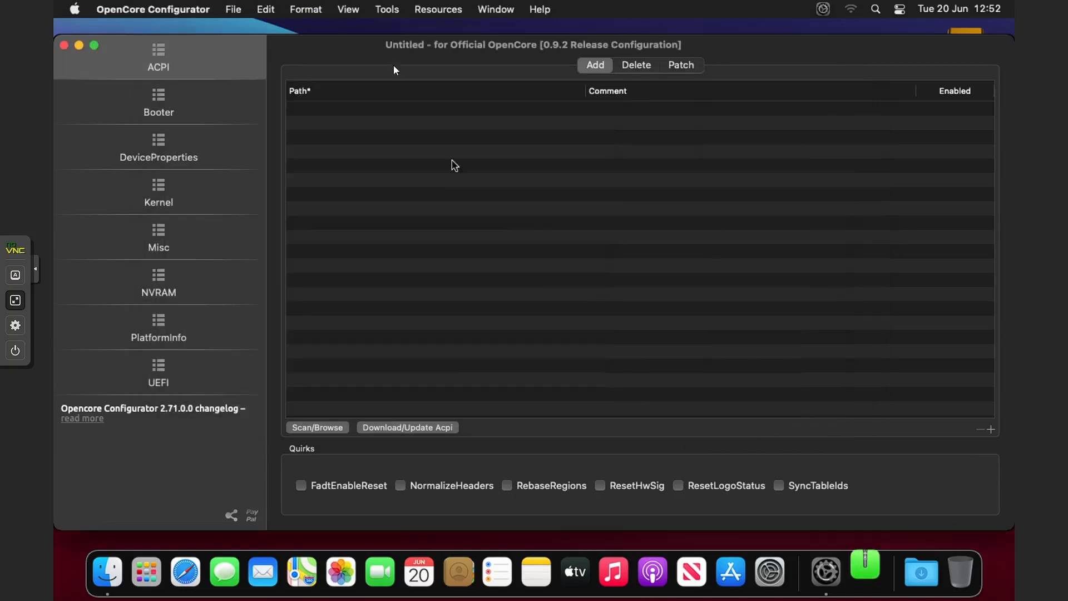
{"action": "left_click", "coordinate": [396, 8]}
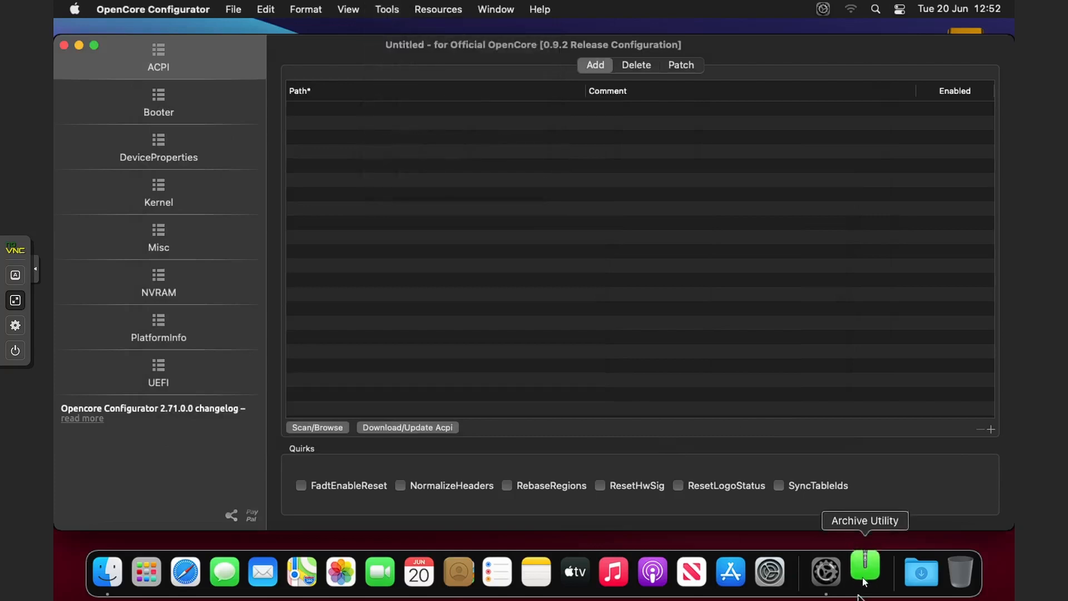
{"action": "right_click", "coordinate": [866, 558]}
{"action": "left_click", "coordinate": [874, 517]}
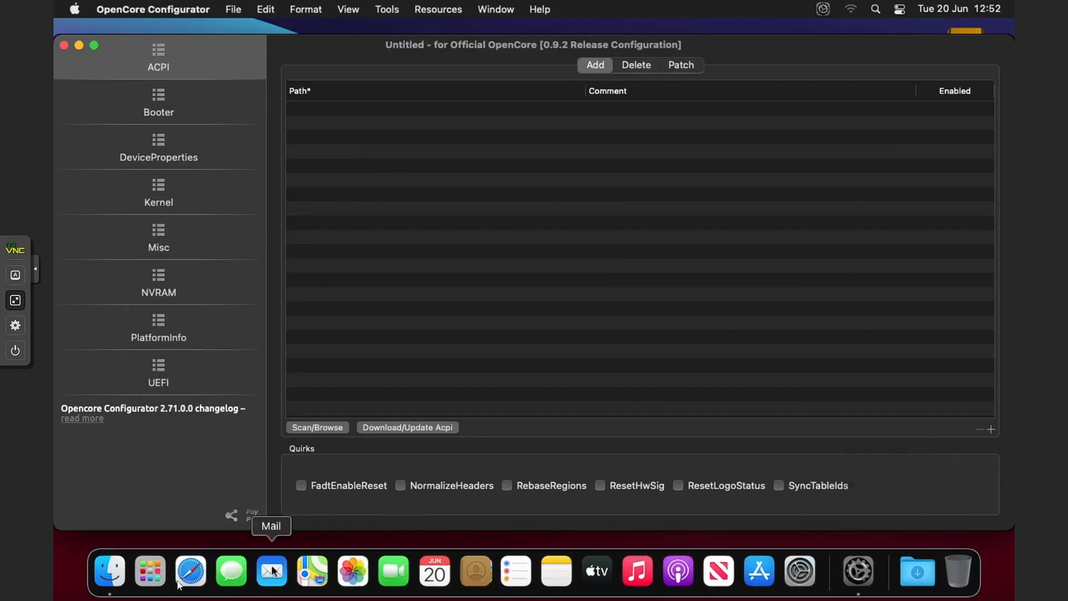
{"action": "left_click", "coordinate": [110, 572]}
{"action": "left_click", "coordinate": [516, 148]}
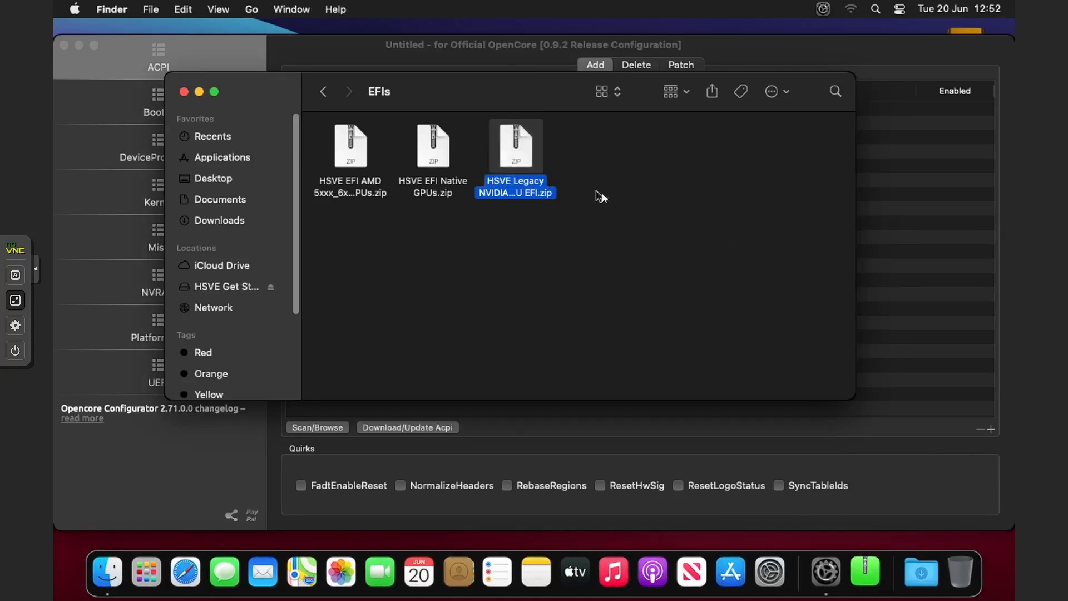
{"action": "left_click", "coordinate": [961, 257]}
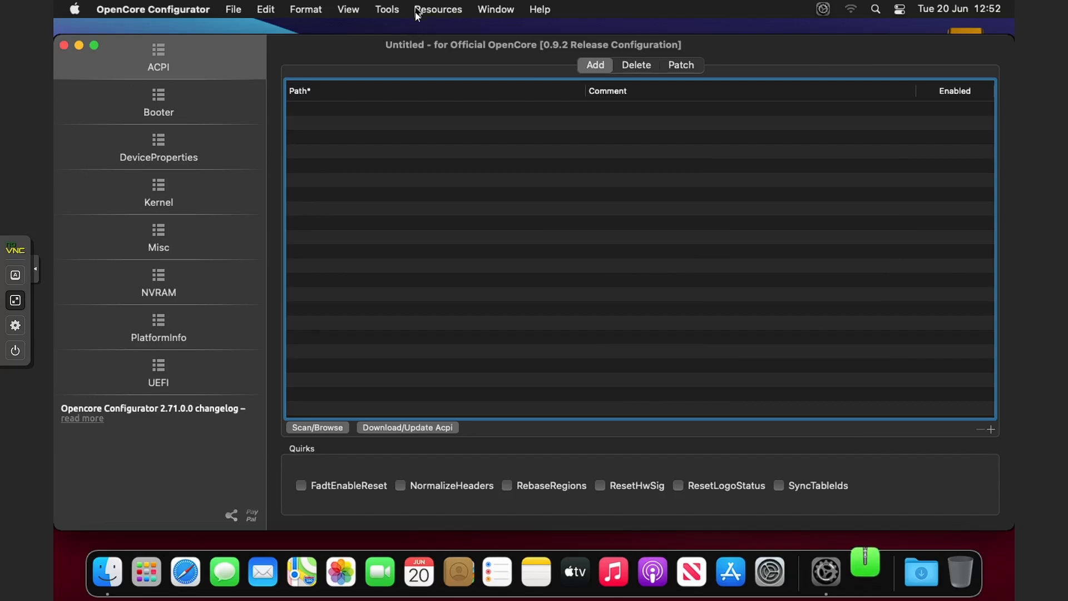
Step: Mount the VirtIO disk's EFI partition (disk0s1) via Tools > Mount EFI with the administrator password
{"action": "left_click", "coordinate": [395, 11]}
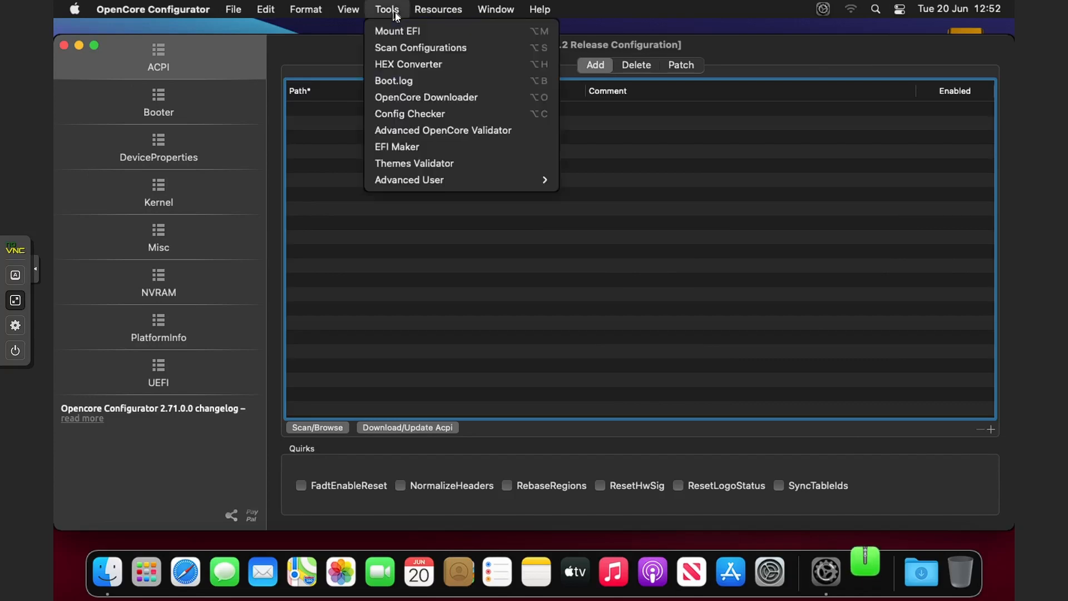
{"action": "left_click", "coordinate": [398, 30]}
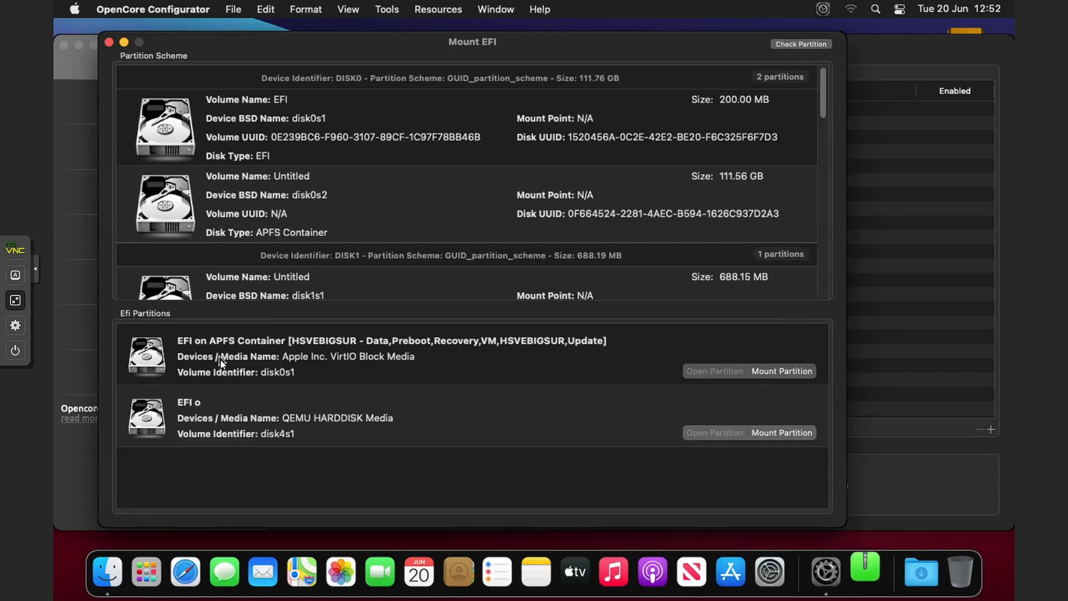
{"action": "left_click", "coordinate": [790, 370]}
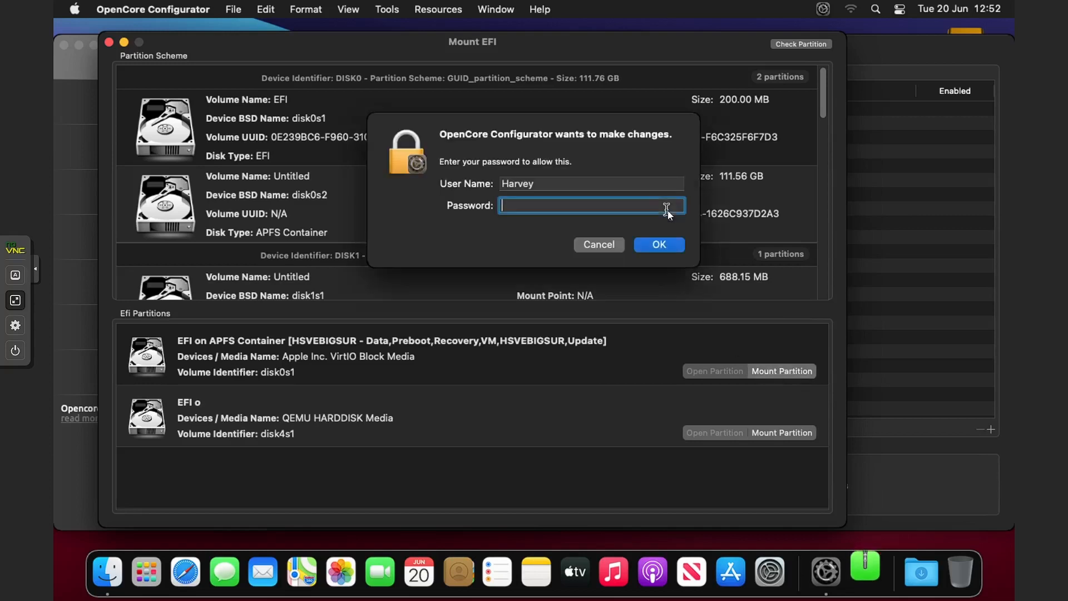
{"action": "type", "text": "•••••••••"}
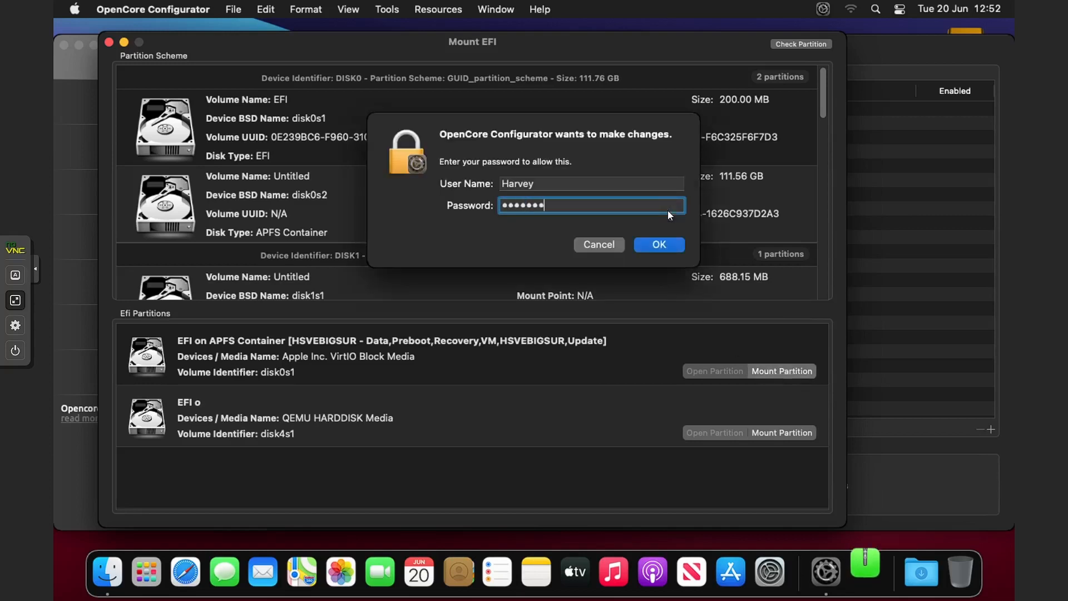
{"action": "key", "text": "Return"}
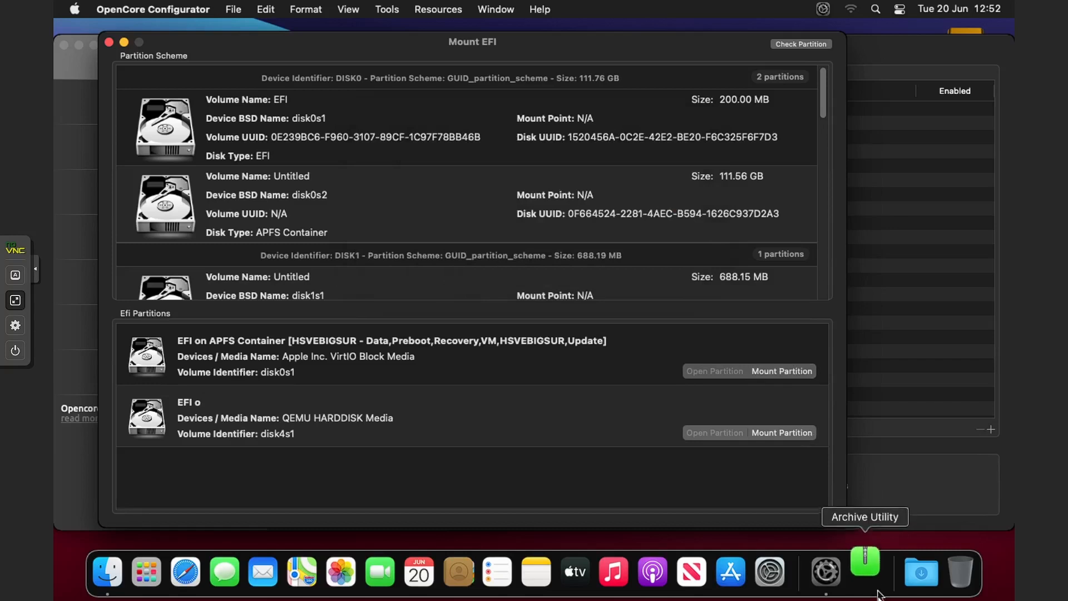
{"action": "right_click", "coordinate": [864, 571]}
{"action": "left_click", "coordinate": [869, 526]}
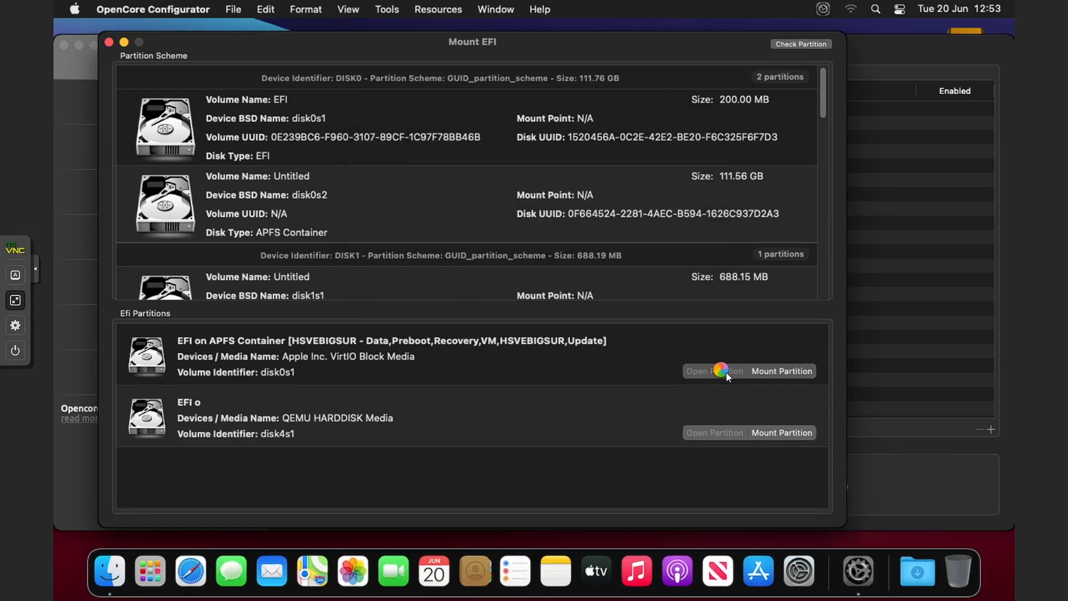
Step: Open the mounted disk0s1 EFI partition in Finder, then unmount it again
{"action": "left_click", "coordinate": [728, 372]}
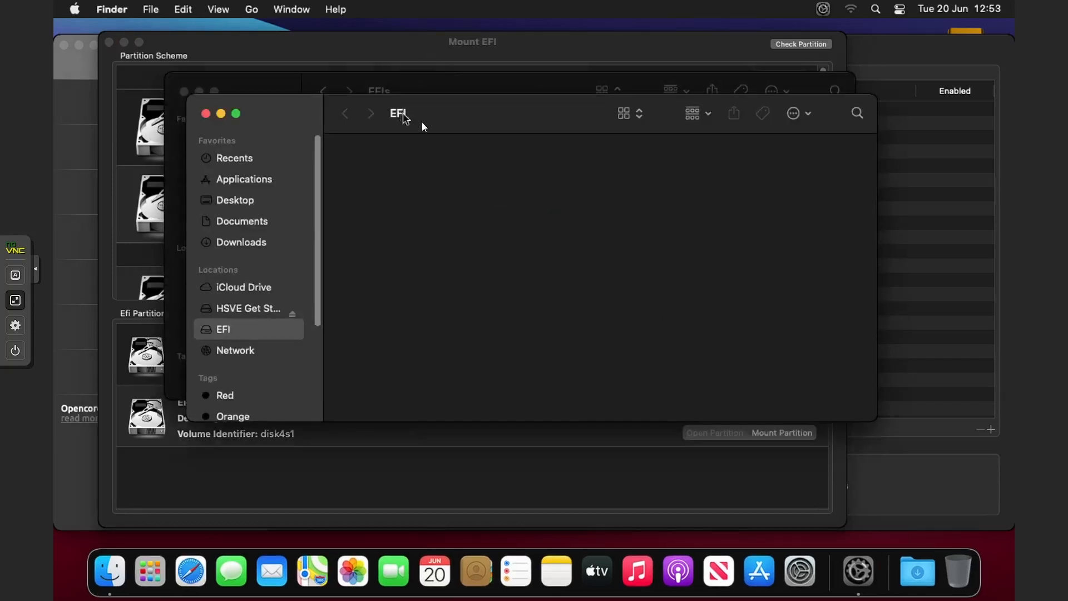
{"action": "left_click_drag", "start_coordinate": [421, 121], "coordinate": [579, 131]}
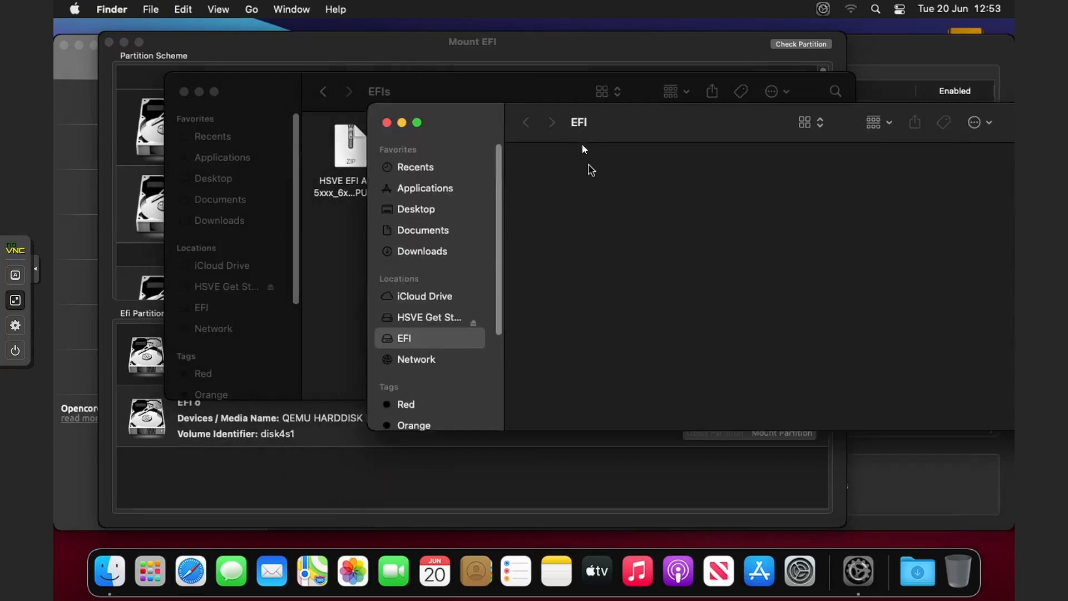
{"action": "left_click", "coordinate": [581, 88]}
{"action": "left_click", "coordinate": [968, 297]}
{"action": "left_click", "coordinate": [498, 80]}
{"action": "left_click", "coordinate": [358, 483]}
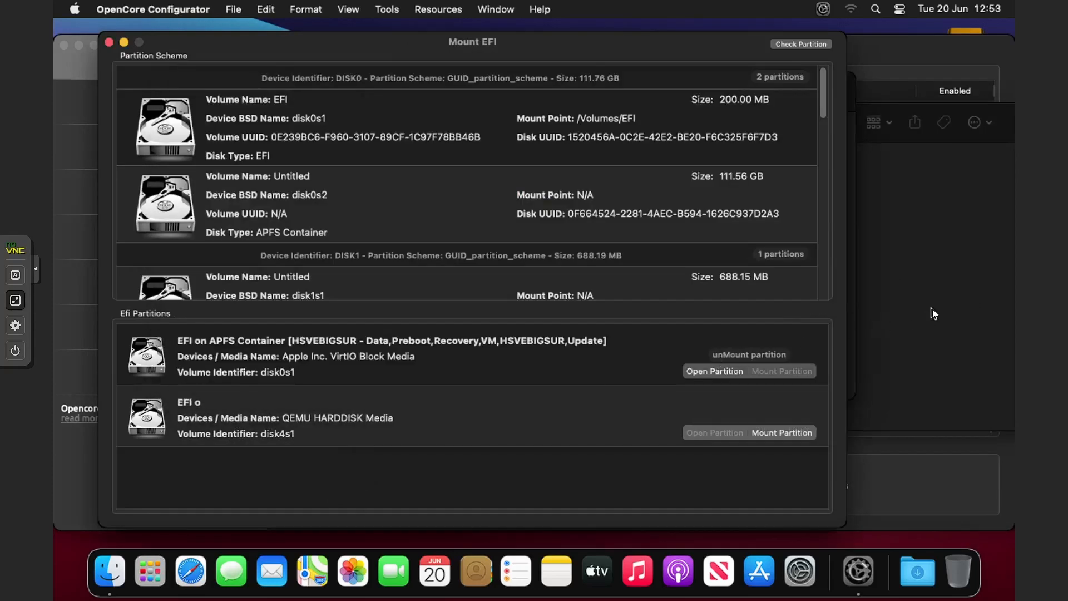
{"action": "left_click", "coordinate": [932, 311]}
{"action": "left_click", "coordinate": [746, 448]}
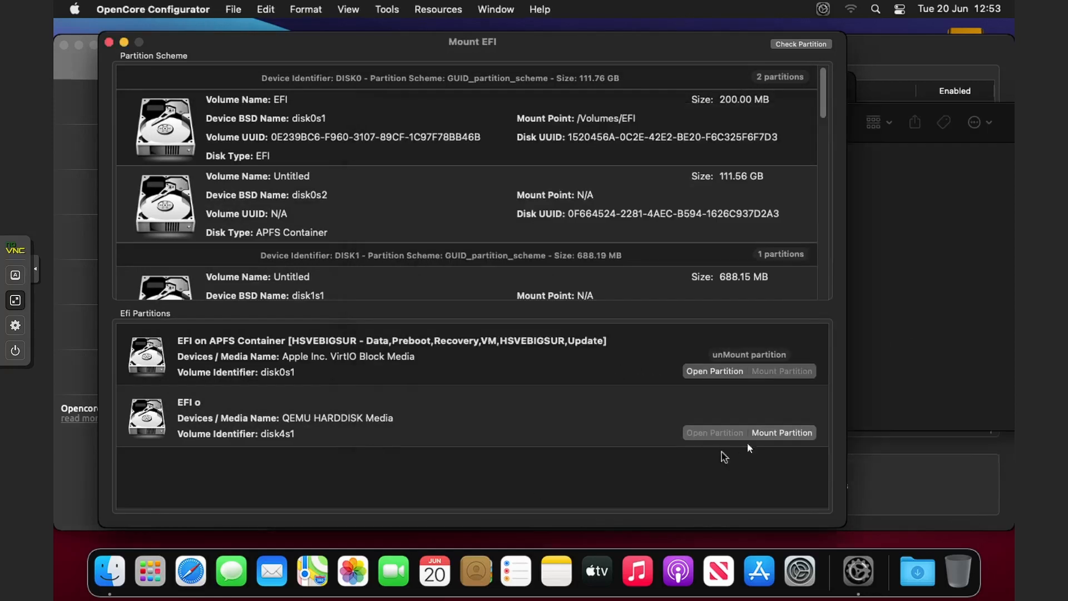
{"action": "left_click", "coordinate": [776, 437]}
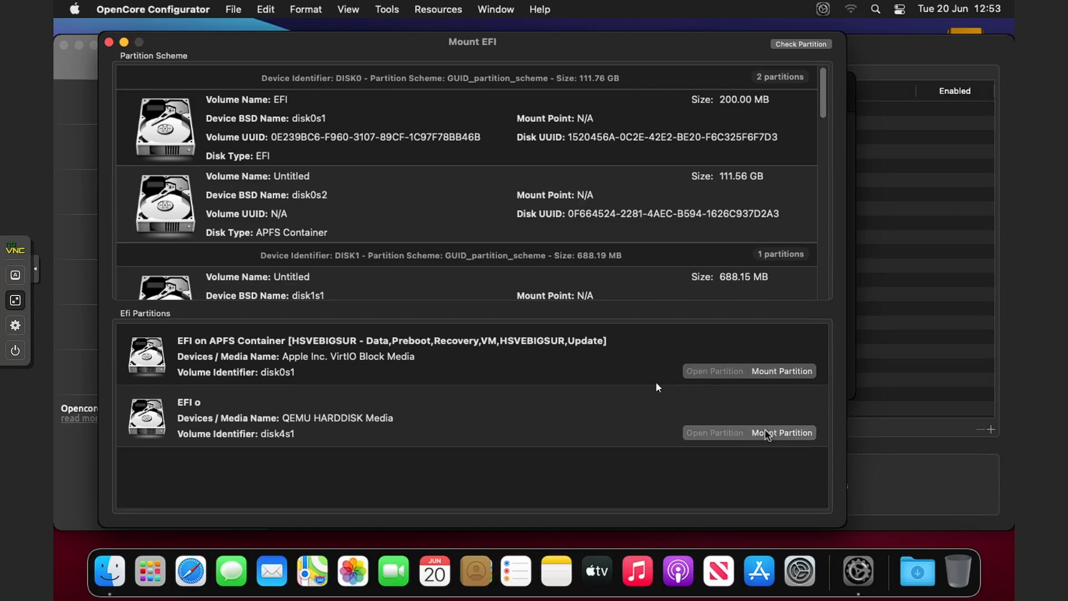
Step: Mount the QEMU disk's EFI partition (disk4s1) and copy its EFI folder to the Desktop
{"action": "left_click", "coordinate": [768, 433]}
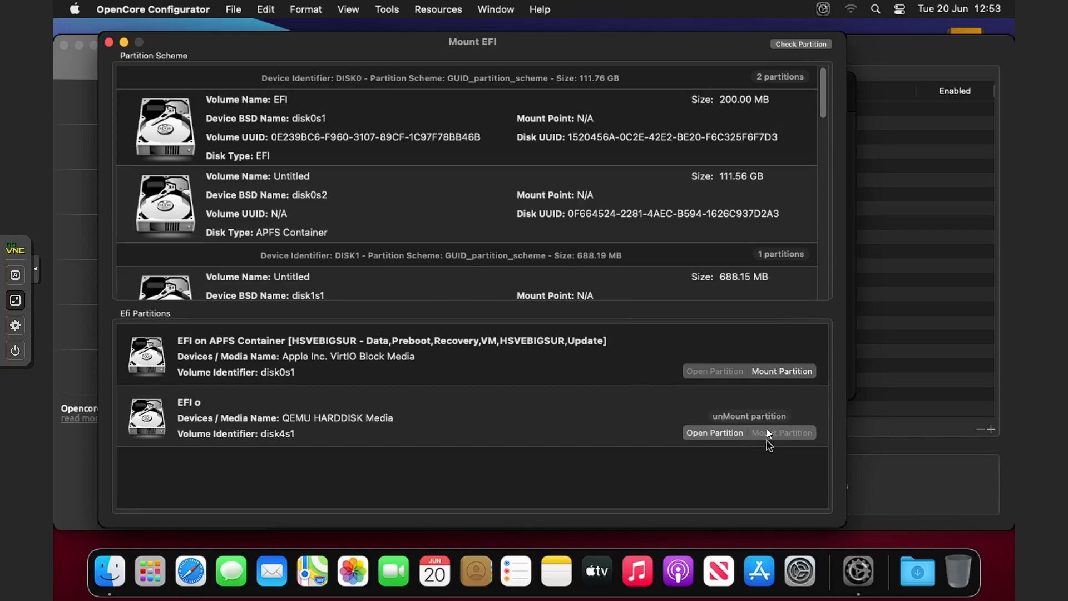
{"action": "left_click", "coordinate": [732, 434]}
{"action": "left_click_drag", "start_coordinate": [367, 177], "coordinate": [250, 202]}
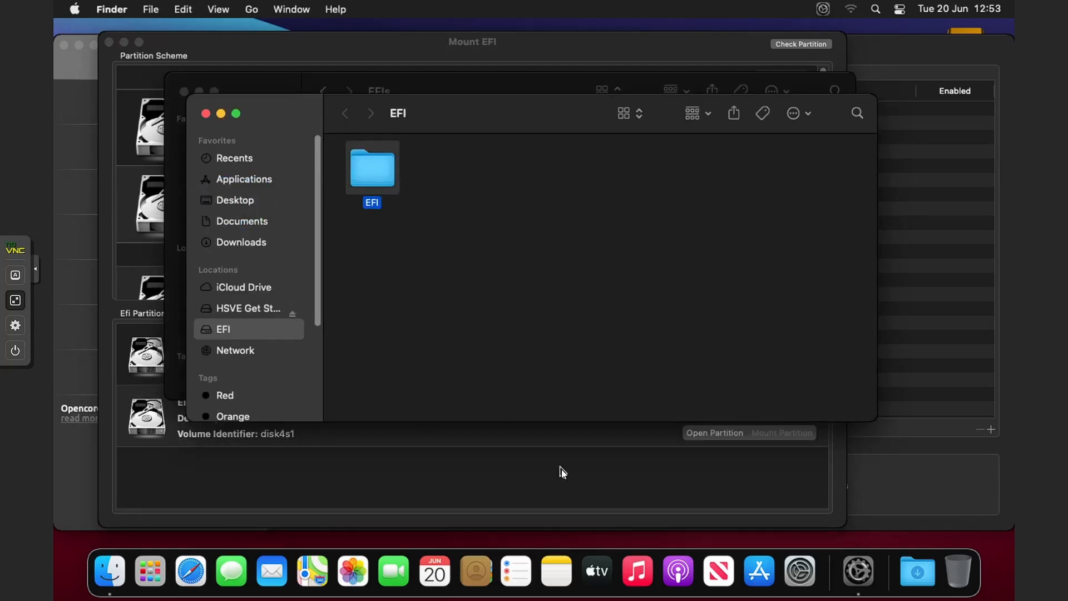
{"action": "left_click", "coordinate": [269, 200]}
Step: Mount the macOS disk's EFI partition (disk0s1) and copy the Desktop EFI folder into it
{"action": "left_click", "coordinate": [639, 515]}
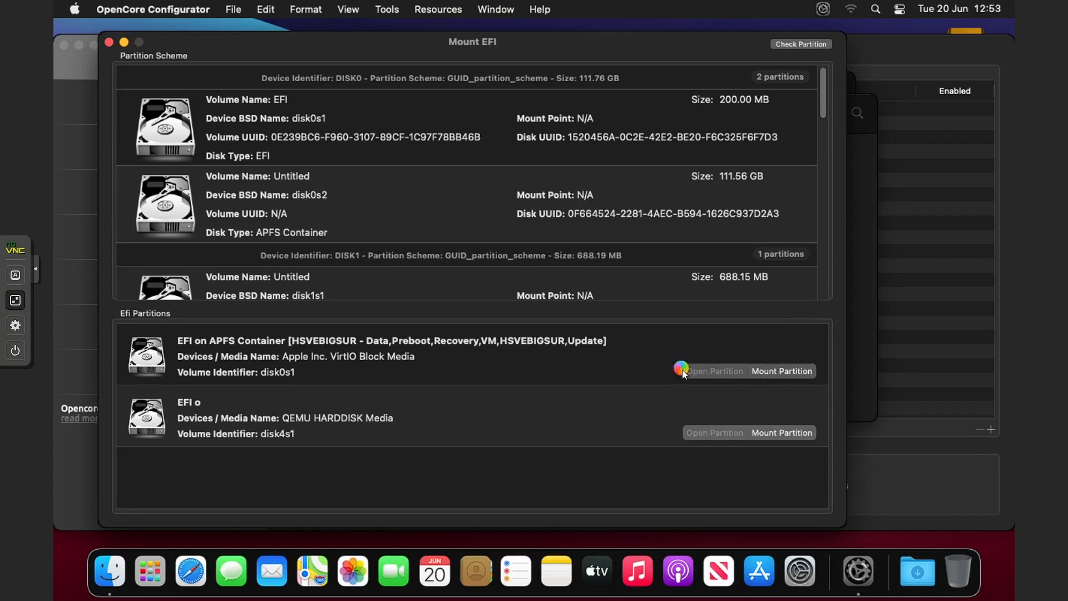
{"action": "left_click", "coordinate": [709, 375]}
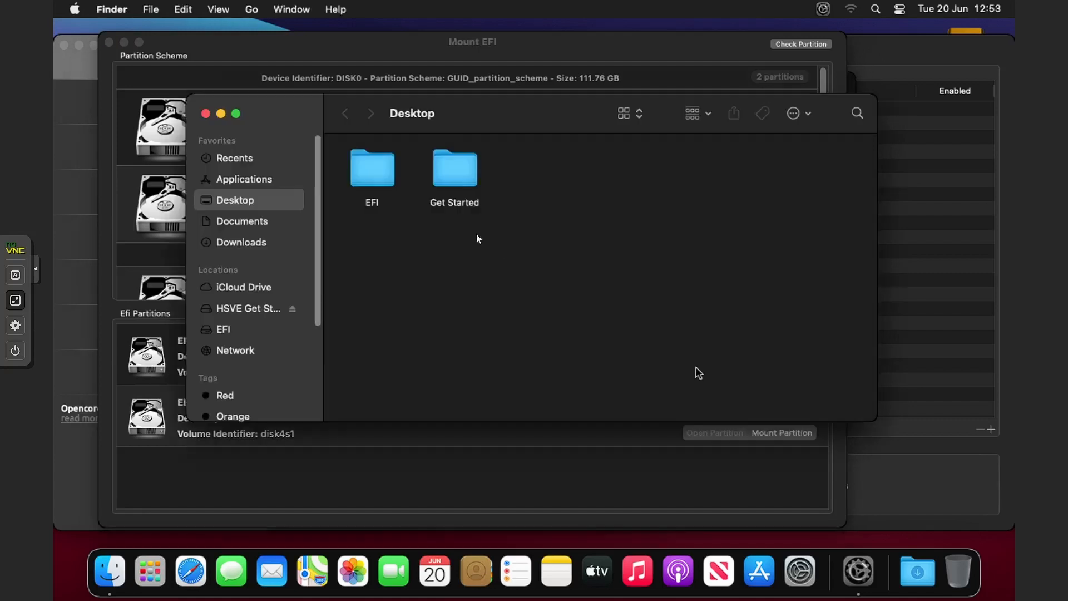
{"action": "left_click_drag", "start_coordinate": [423, 136], "coordinate": [439, 246]}
{"action": "left_click_drag", "start_coordinate": [373, 167], "coordinate": [406, 303]}
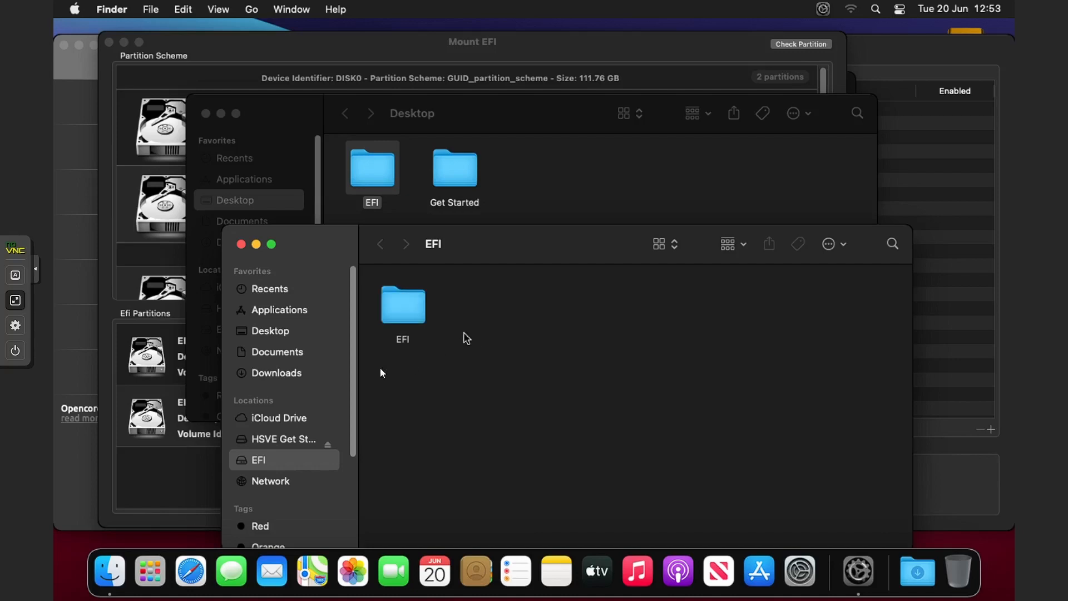
Step: Shut down macOS from the Apple menu without reopening windows at next login
{"action": "left_click", "coordinate": [140, 467]}
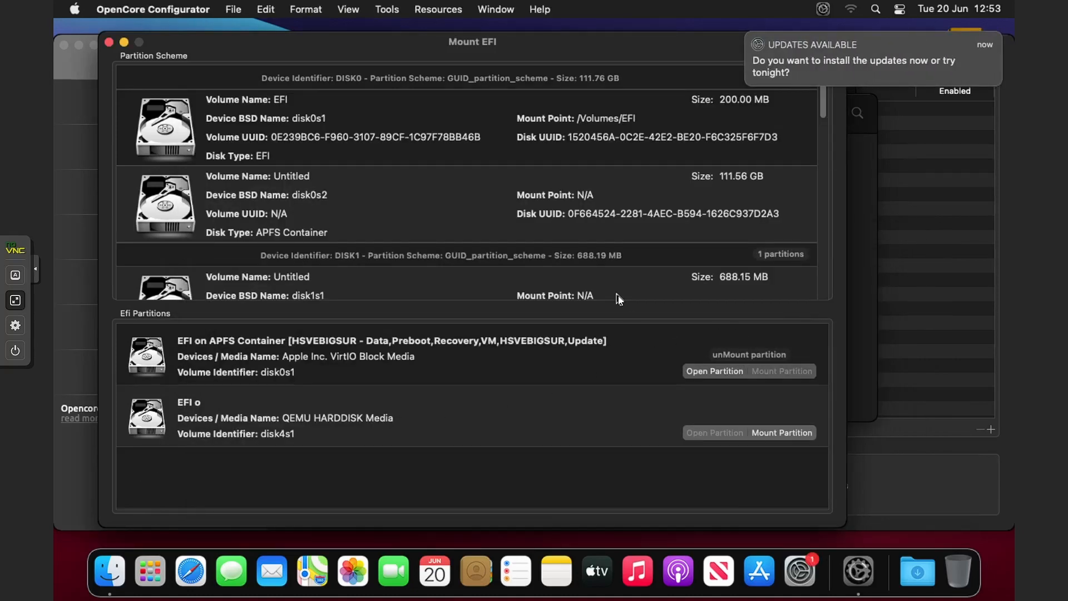
{"action": "left_click", "coordinate": [75, 9]}
{"action": "left_click", "coordinate": [95, 181]}
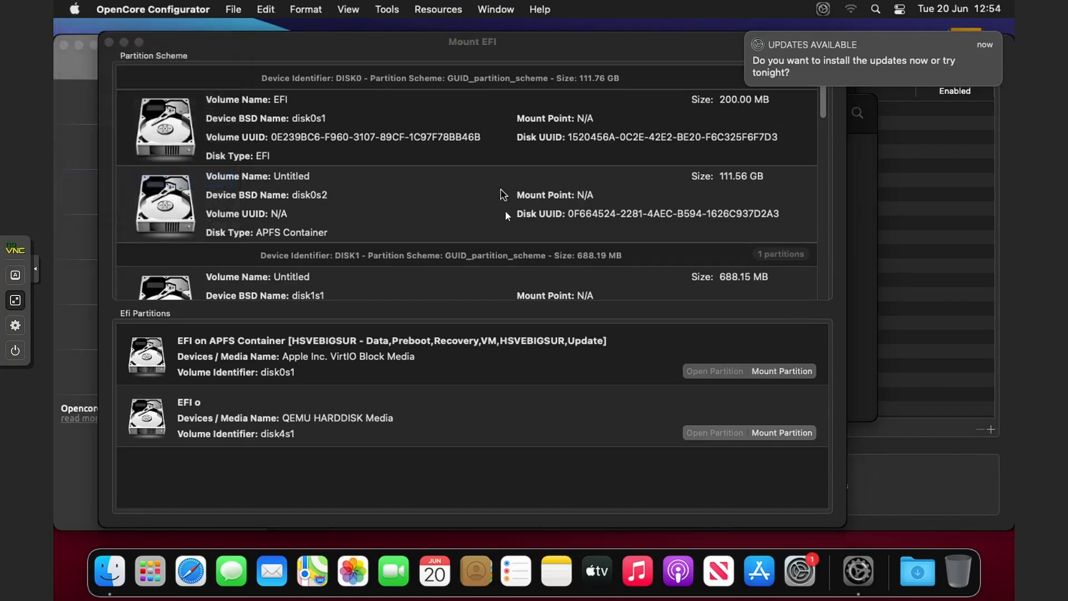
{"action": "left_click", "coordinate": [462, 197]}
{"action": "left_click", "coordinate": [653, 228]}
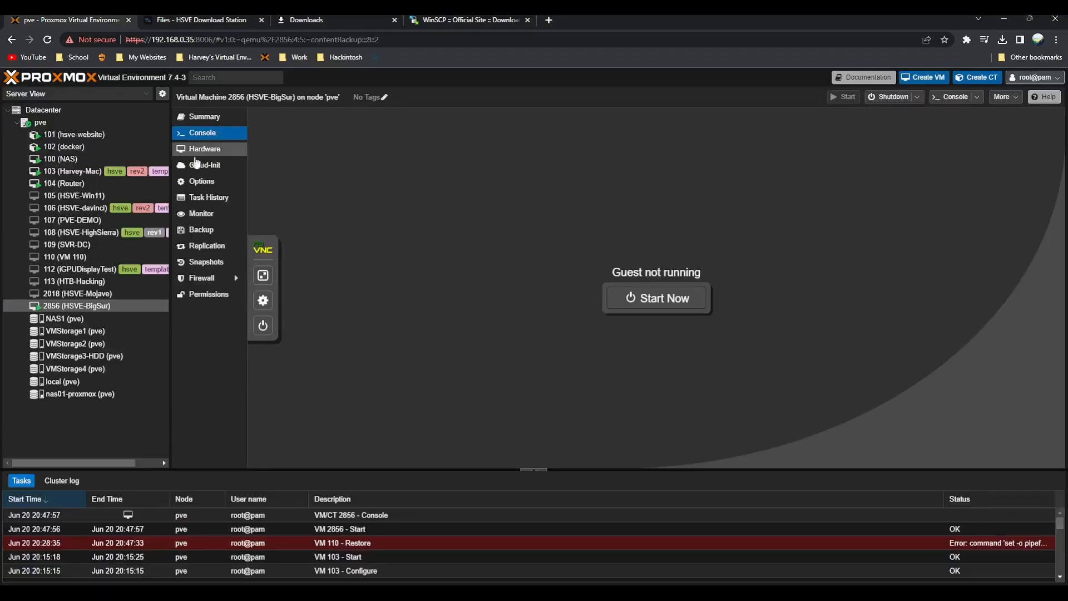
Step: Detach the OpenCore-v20 ISO disk (ide2) from the VM's hardware
{"action": "left_click", "coordinate": [195, 155]}
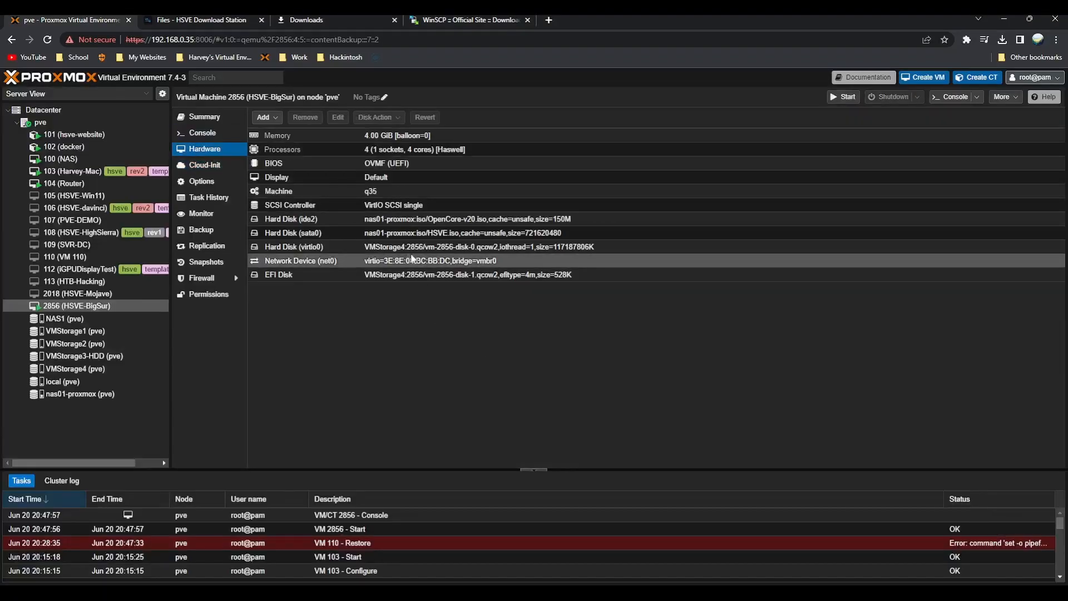
{"action": "left_click", "coordinate": [335, 220]}
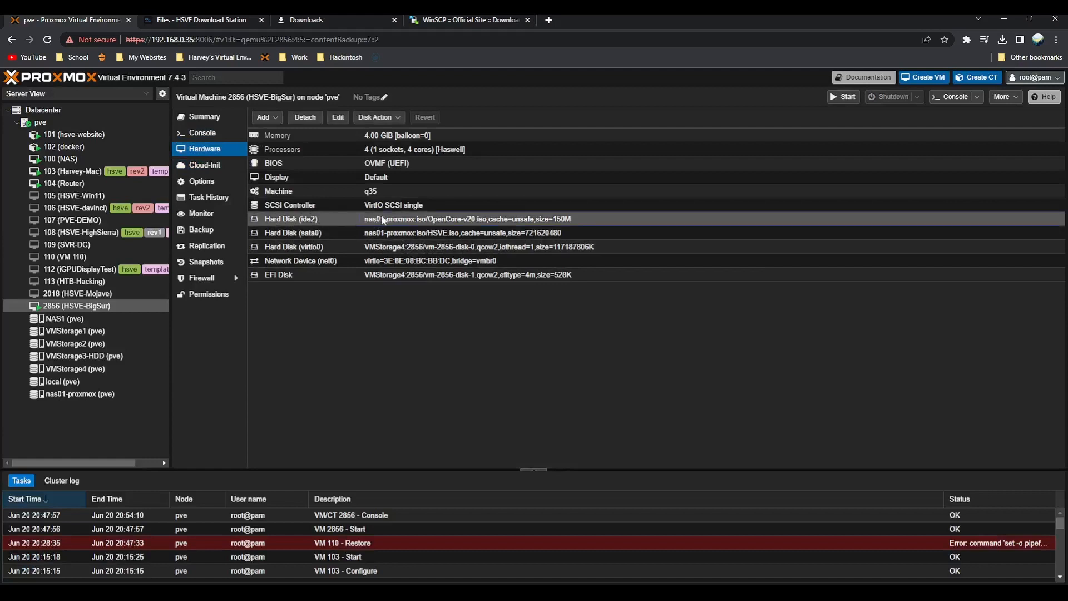
{"action": "left_click", "coordinate": [305, 117]}
{"action": "left_click", "coordinate": [511, 351]}
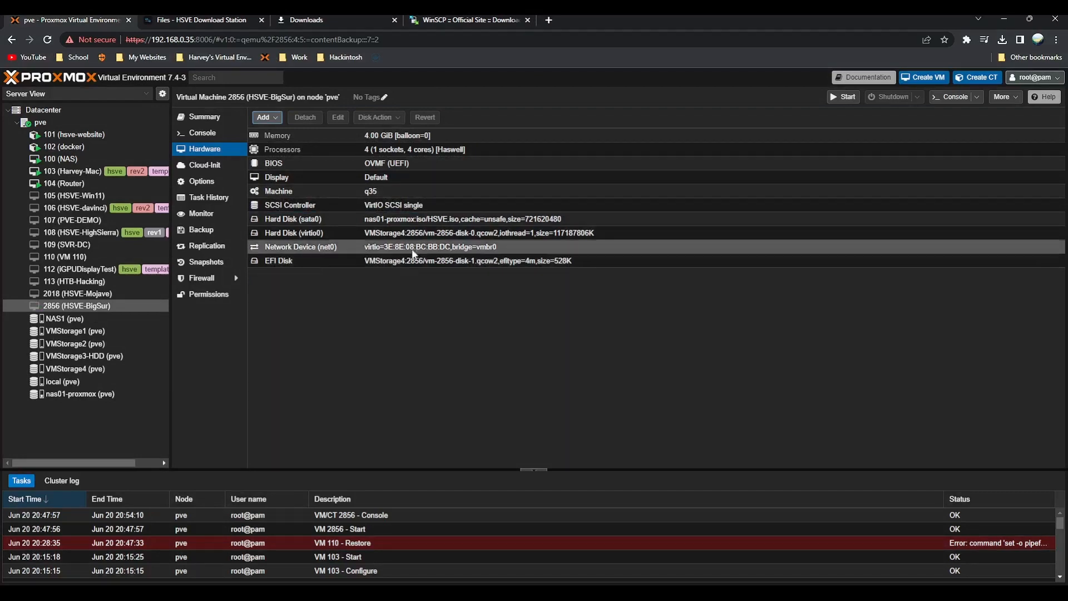
Step: Detach the HSVE ISO disk (sata0) and view the VM's Snapshots page
{"action": "left_click", "coordinate": [336, 220]}
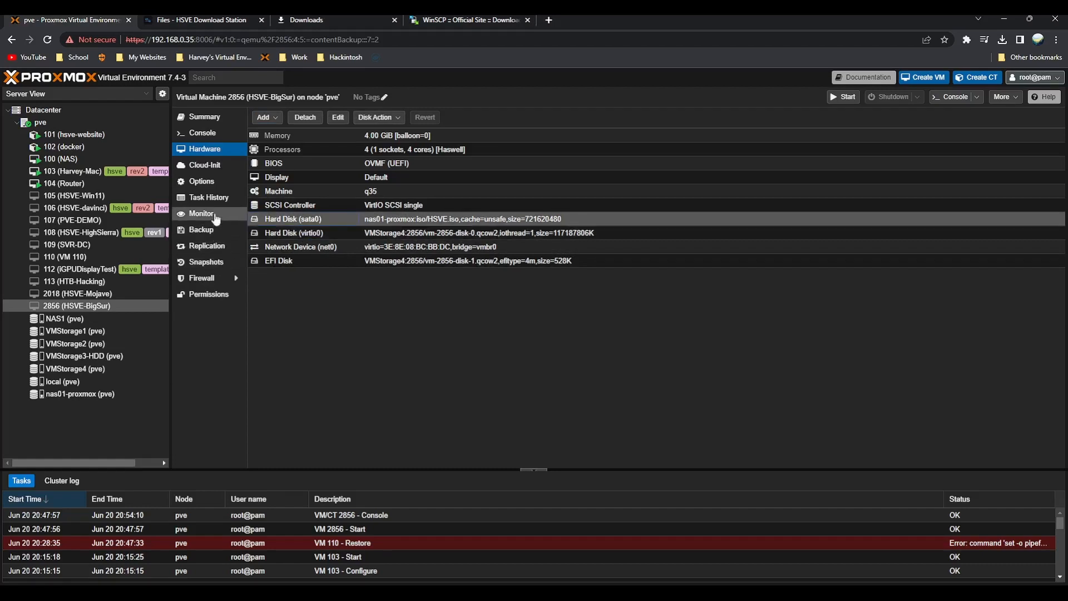
{"action": "left_click", "coordinate": [211, 260]}
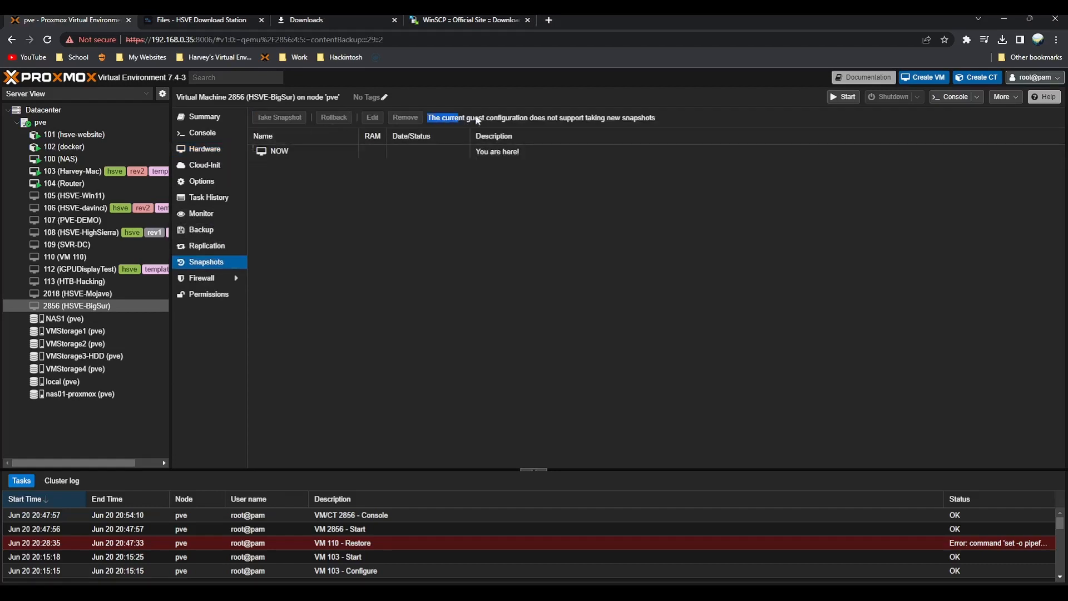
{"action": "left_click", "coordinate": [204, 149]}
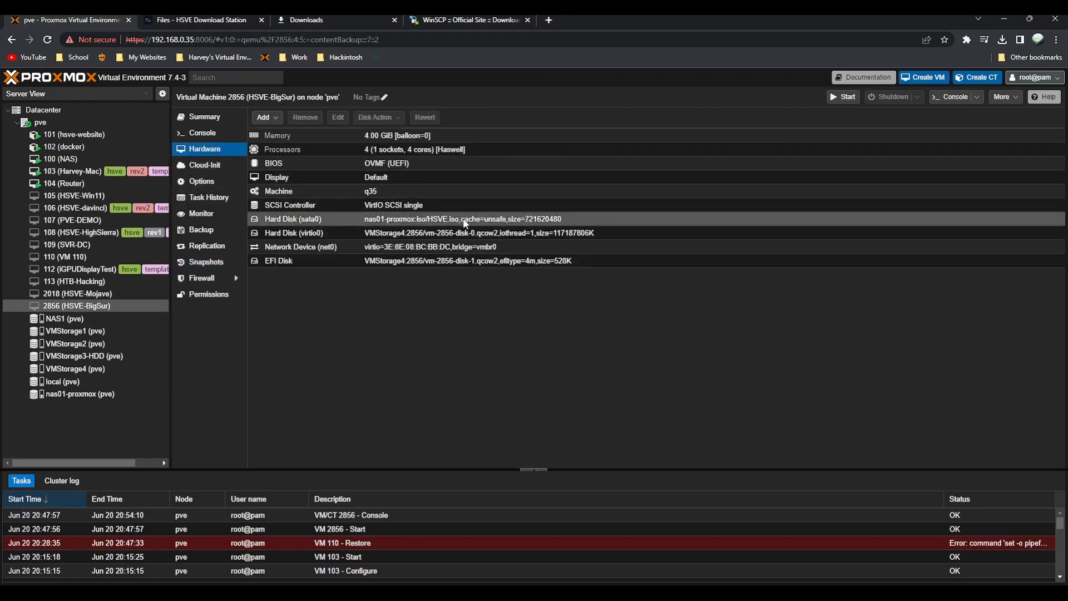
{"action": "left_click", "coordinate": [305, 117]}
{"action": "left_click", "coordinate": [506, 351]}
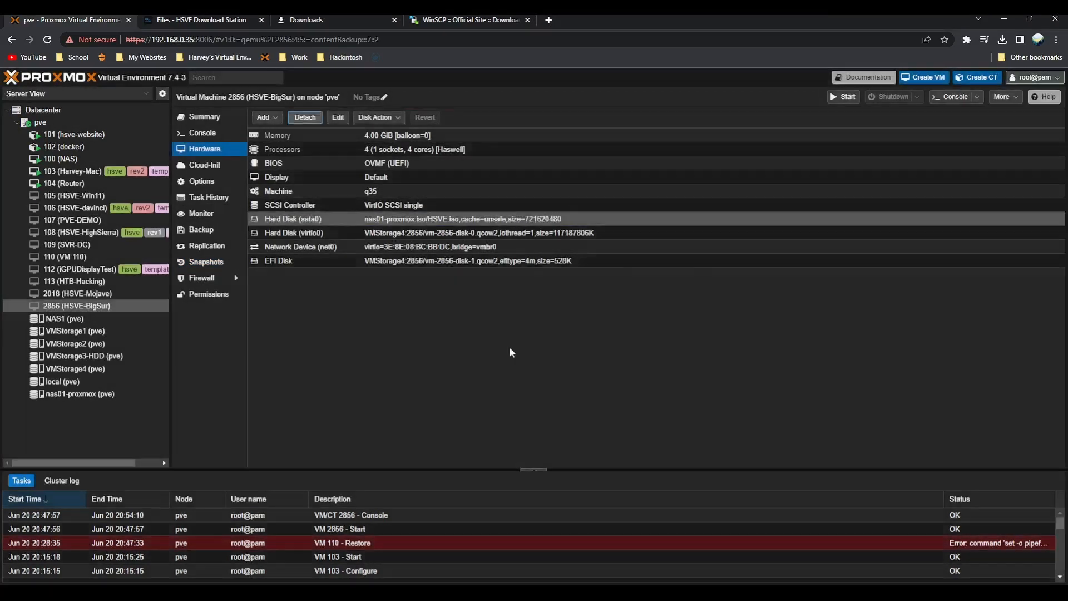
{"action": "left_click", "coordinate": [205, 262]}
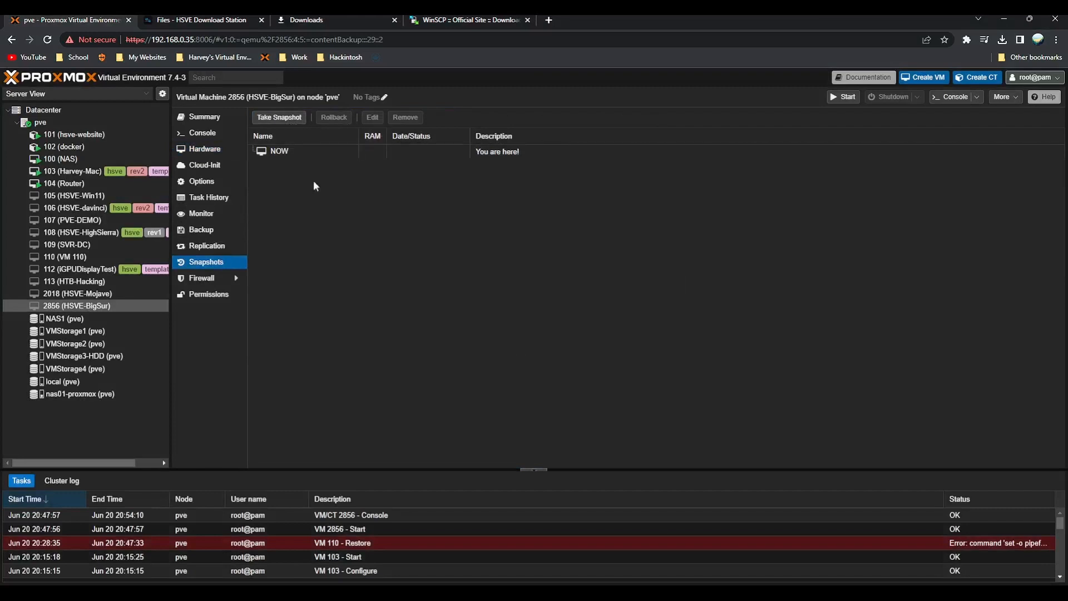
{"action": "left_click", "coordinate": [329, 591]}
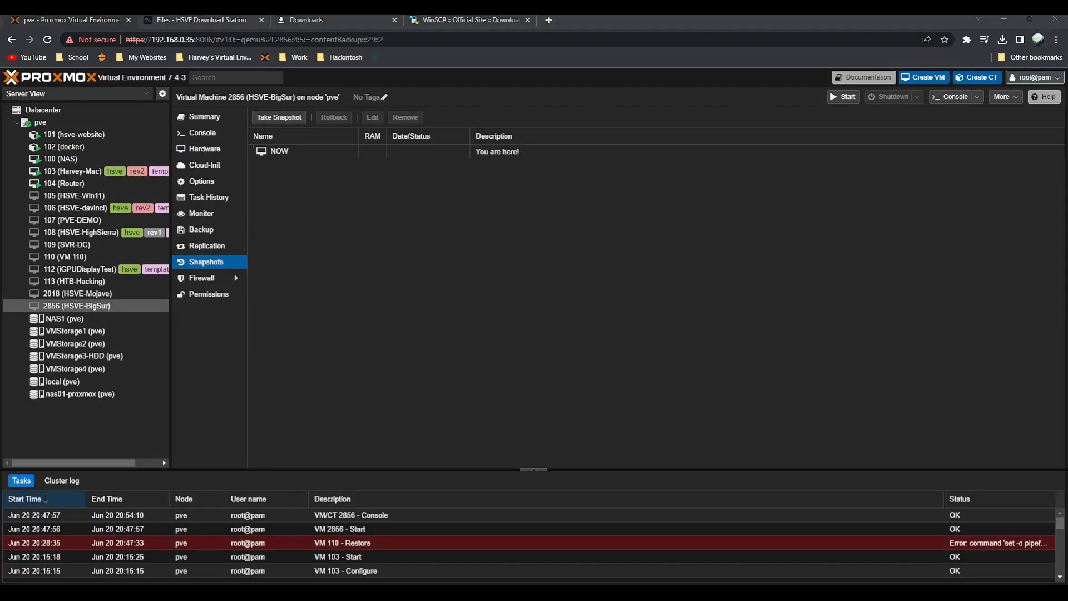